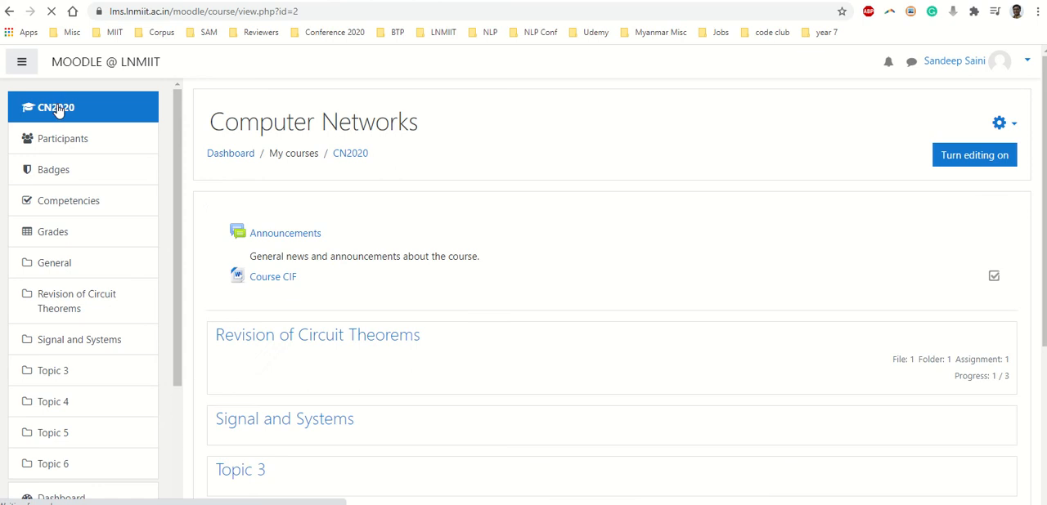
# Open the Computer Networks course's question bank and set it to also show old questions
pyautogui.click(1008, 130)
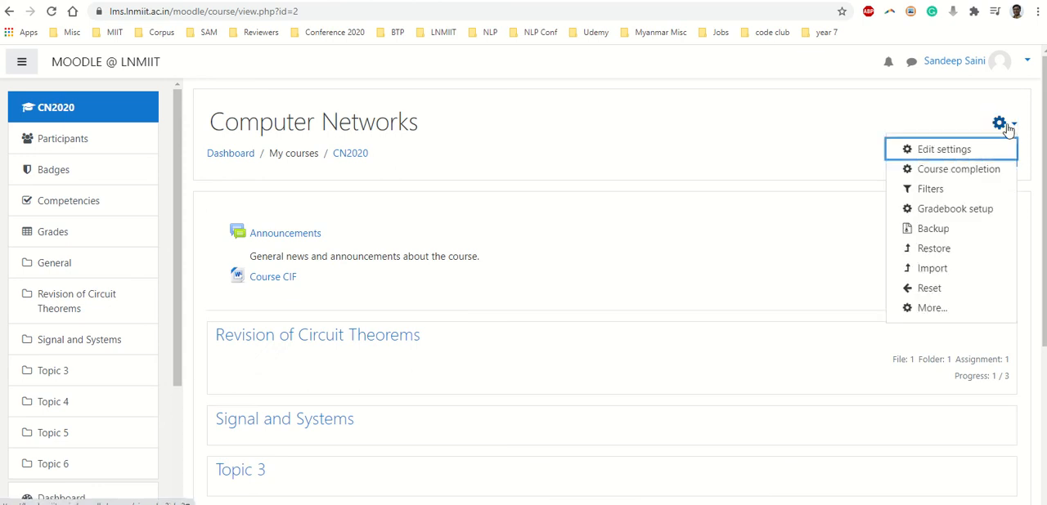
pyautogui.click(927, 309)
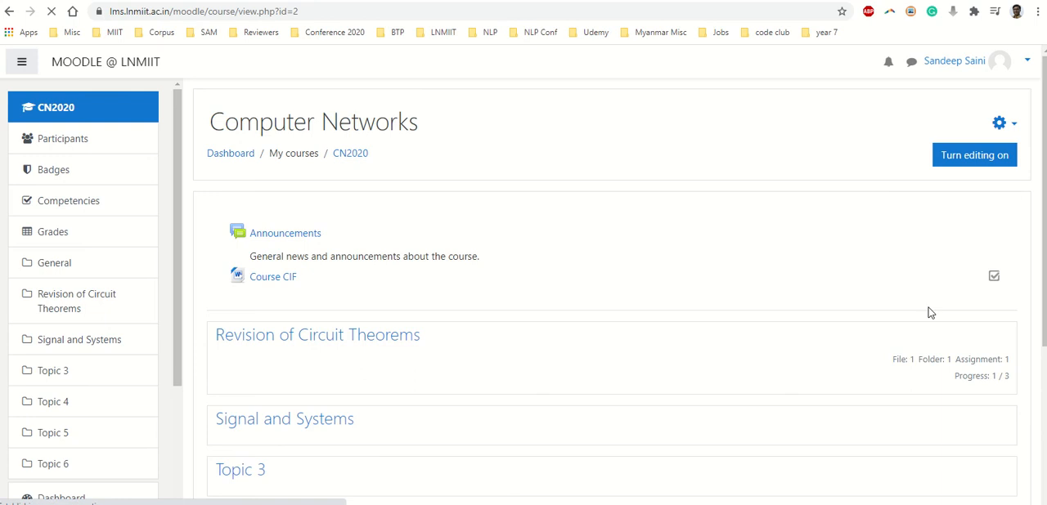
pyautogui.scroll(-3, 623, 247)
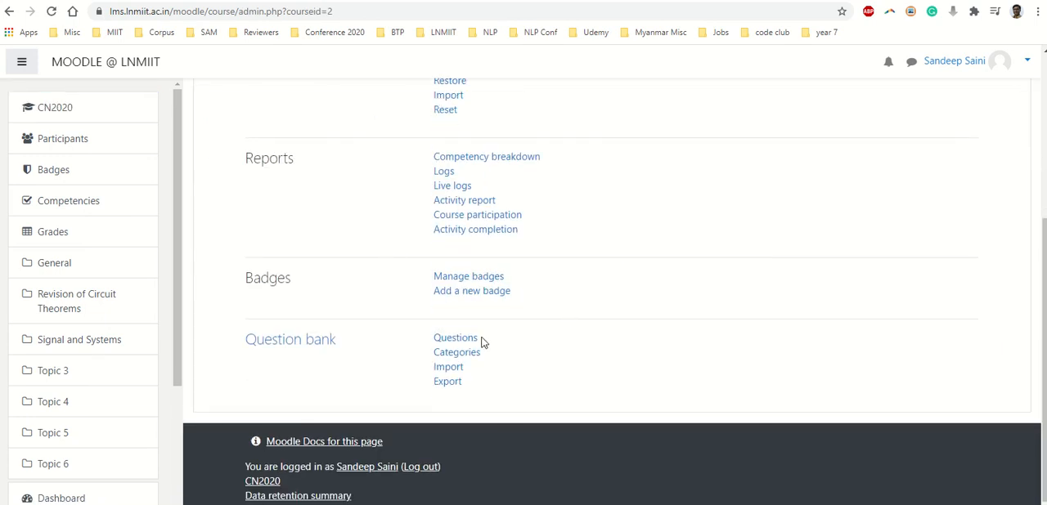
pyautogui.click(479, 343)
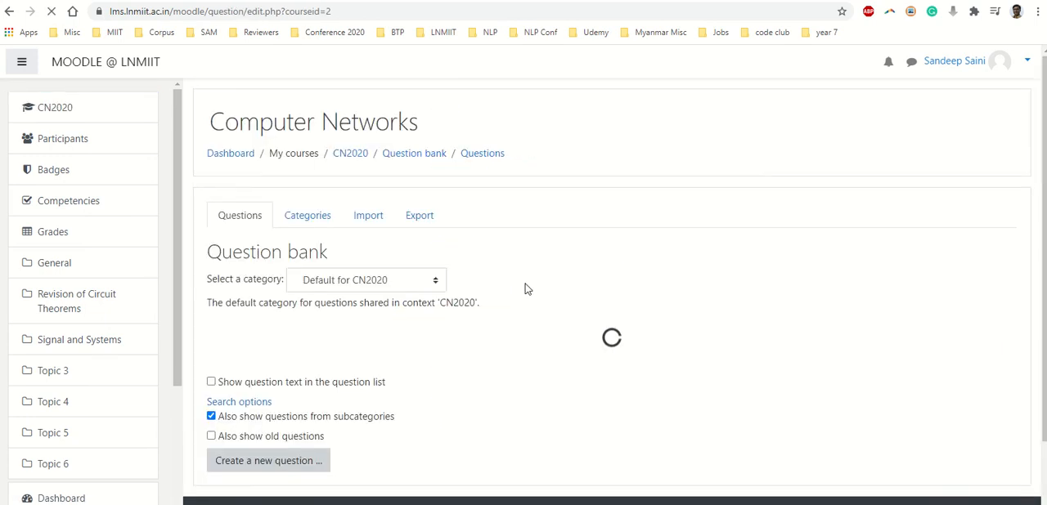
pyautogui.scroll(-1, 527, 290)
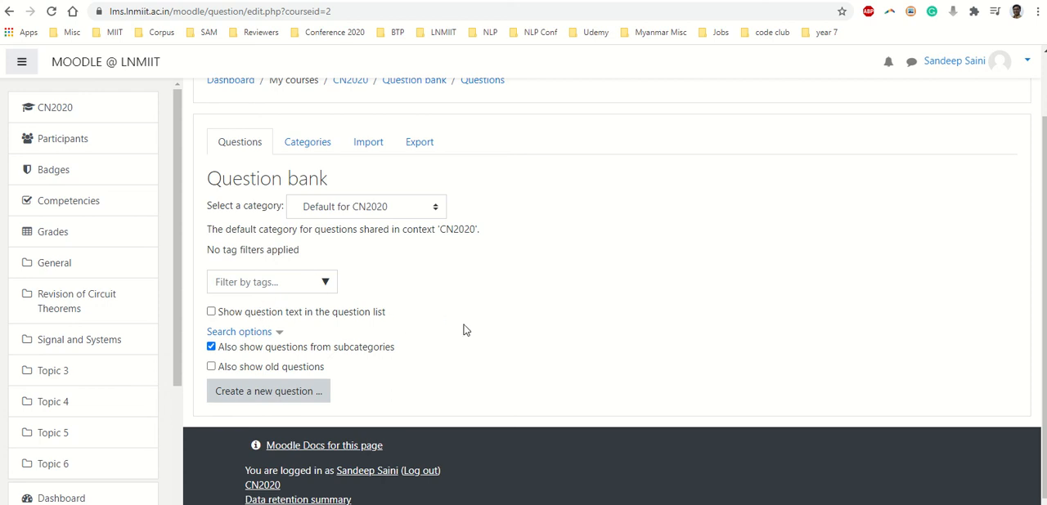
pyautogui.click(211, 366)
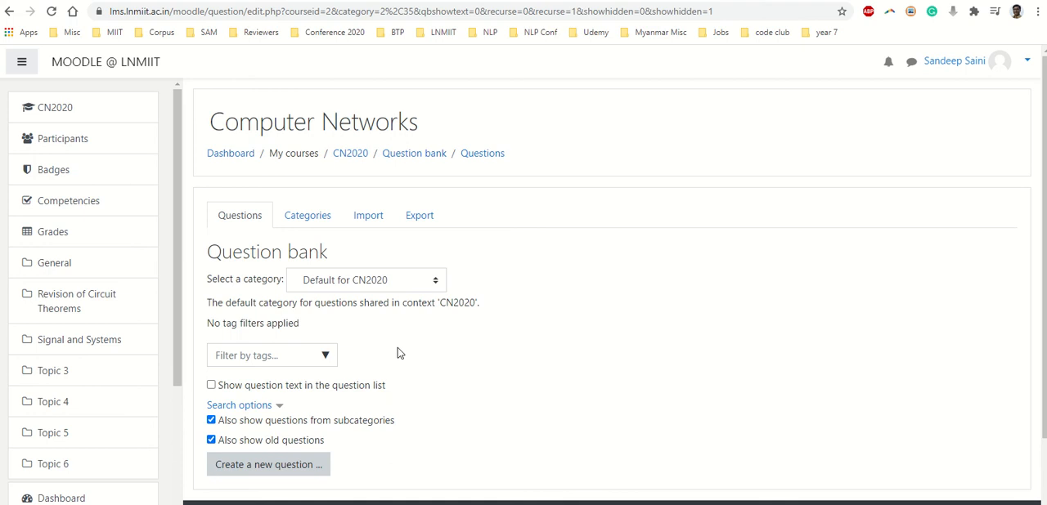
# Start creating a new question of the Multiple choice type in the question bank
pyautogui.click(309, 471)
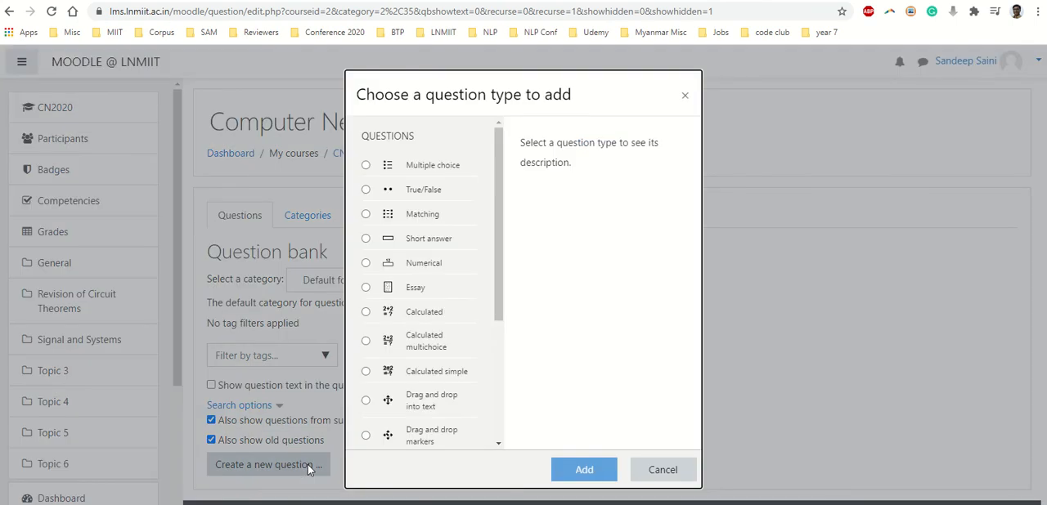
pyautogui.scroll(-1, 438, 236)
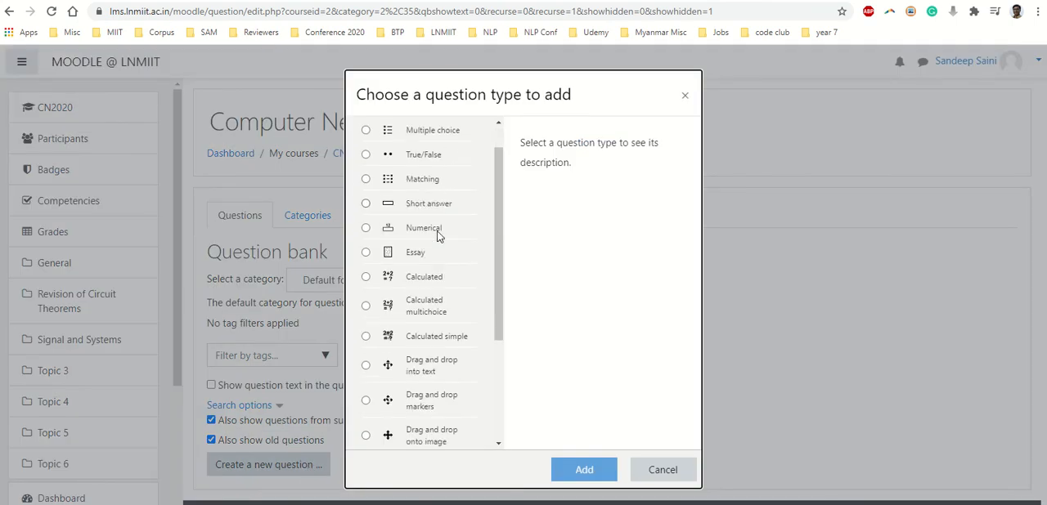
pyautogui.scroll(-5, 438, 236)
pyautogui.scroll(6, 438, 239)
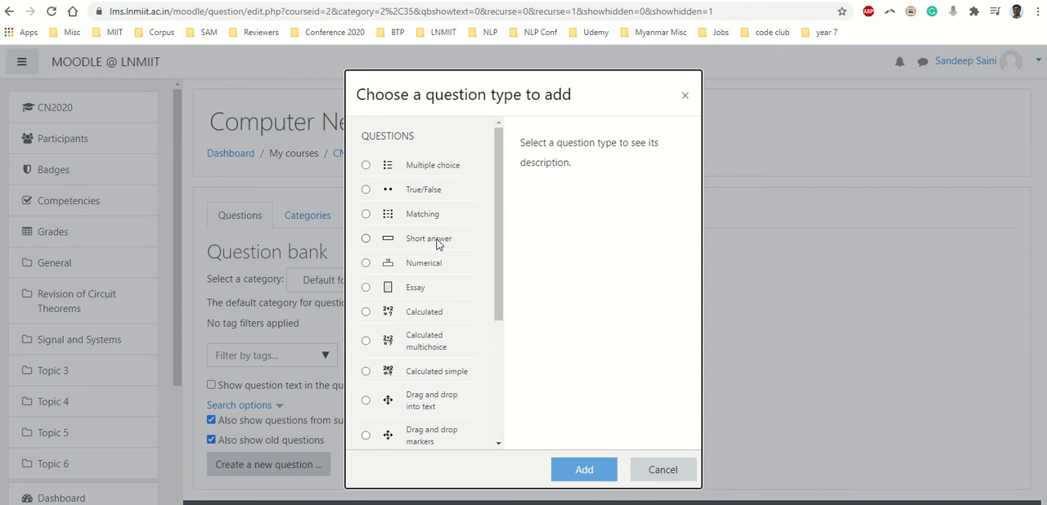
pyautogui.click(421, 171)
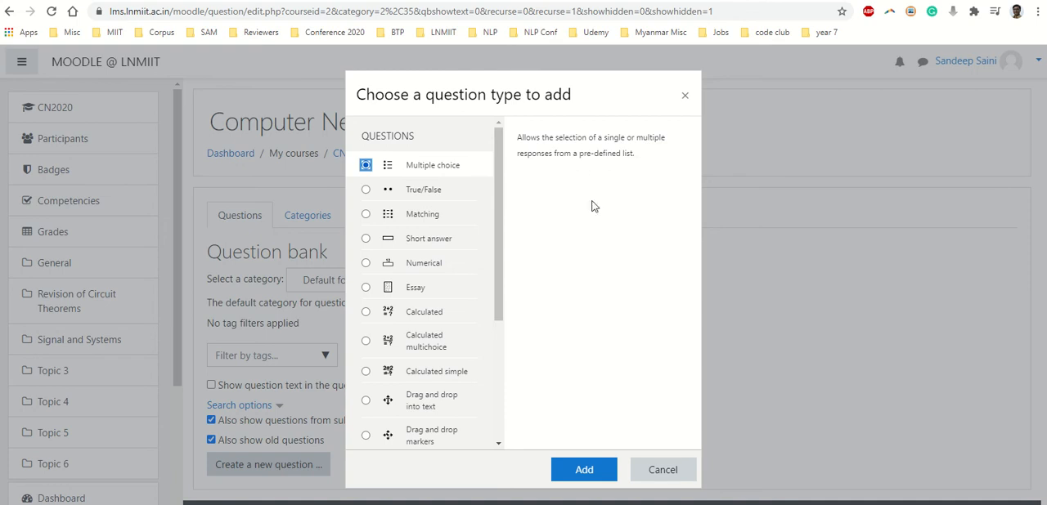
pyautogui.click(587, 469)
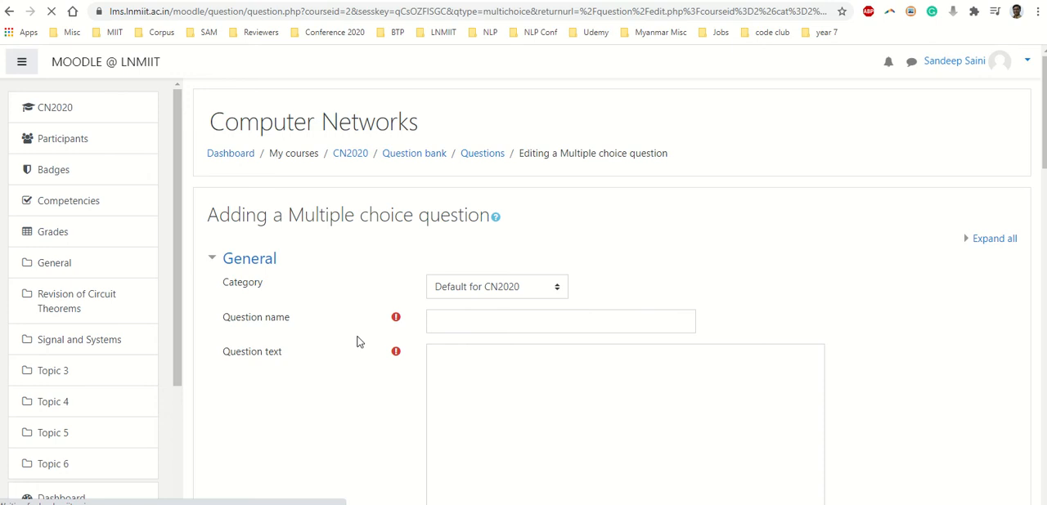
# Assign the question to the KCL category and name it "2 node analysis"
pyautogui.scroll(-1, 375, 315)
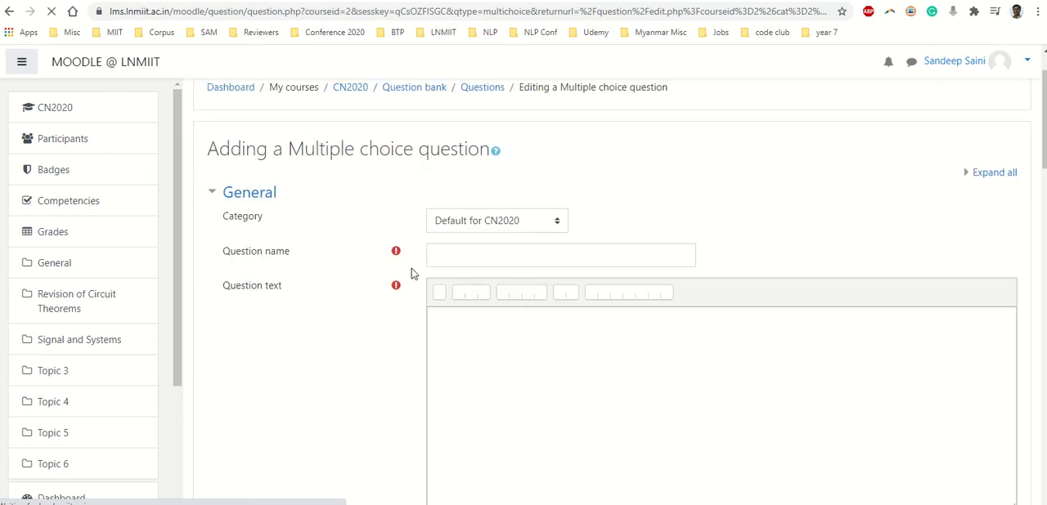
pyautogui.click(486, 222)
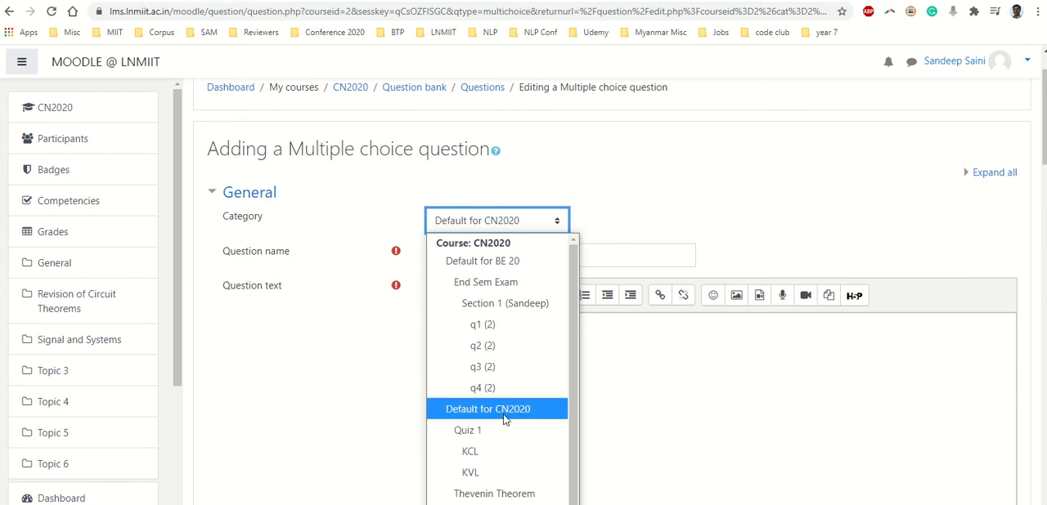
pyautogui.click(500, 453)
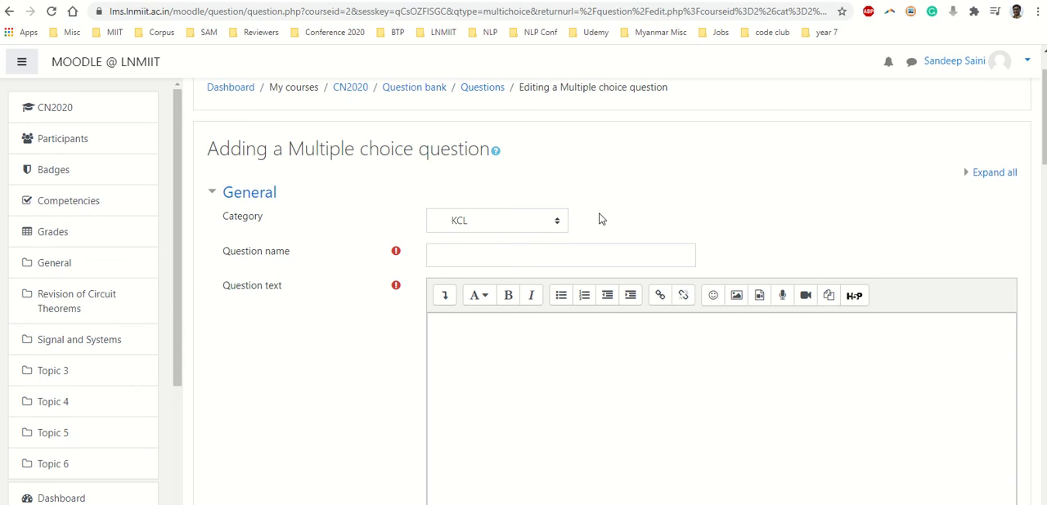
pyautogui.click(569, 256)
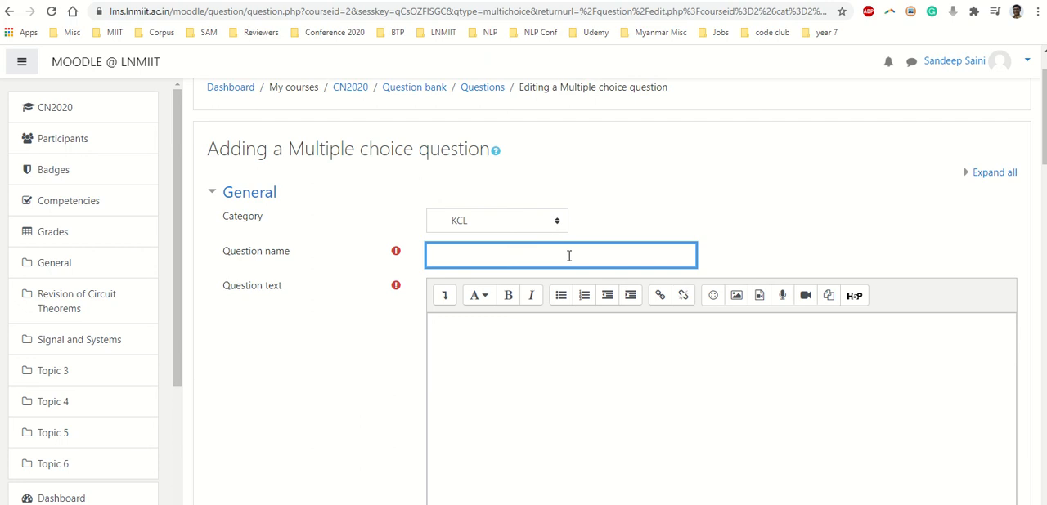
pyautogui.write('2 node analysis')
# Begin the question text with "What are the voltage values", correcting the spelling of "voltage"
pyautogui.click(520, 362)
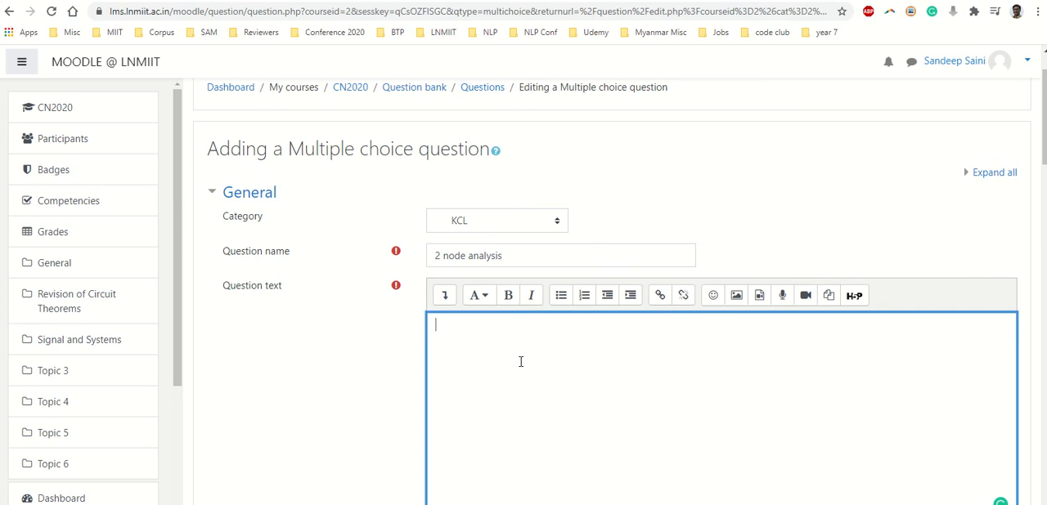
pyautogui.scroll(-2, 710, 355)
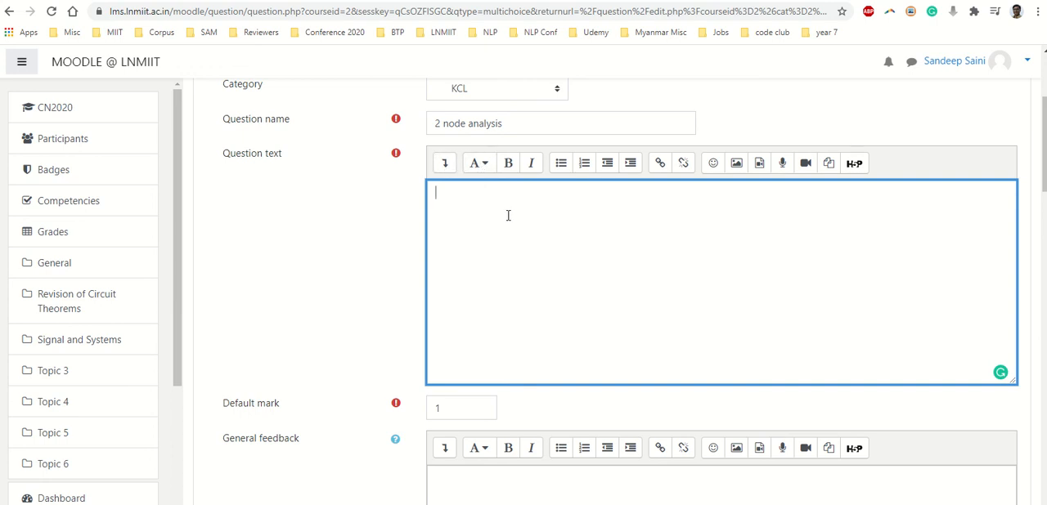
pyautogui.write('What are the vola')
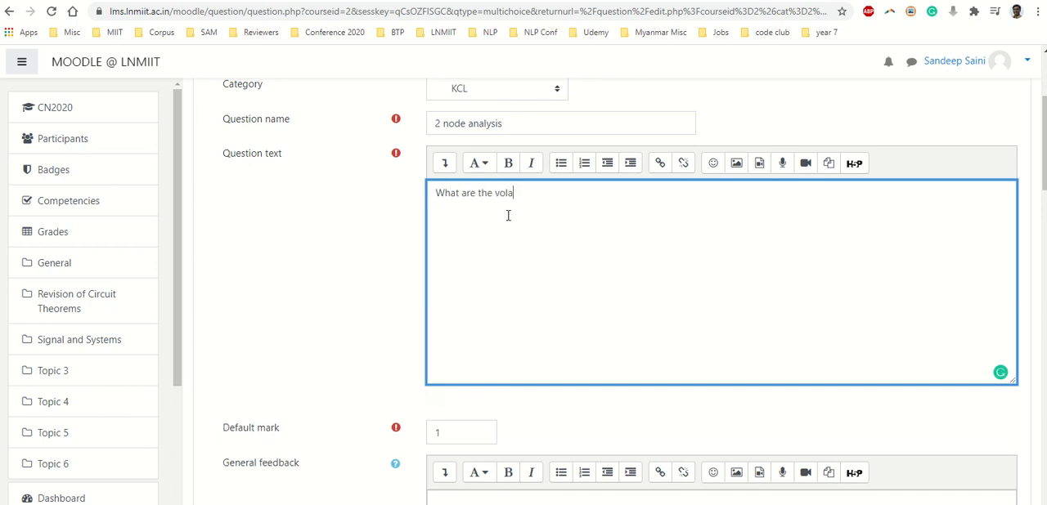
pyautogui.write('tge values')
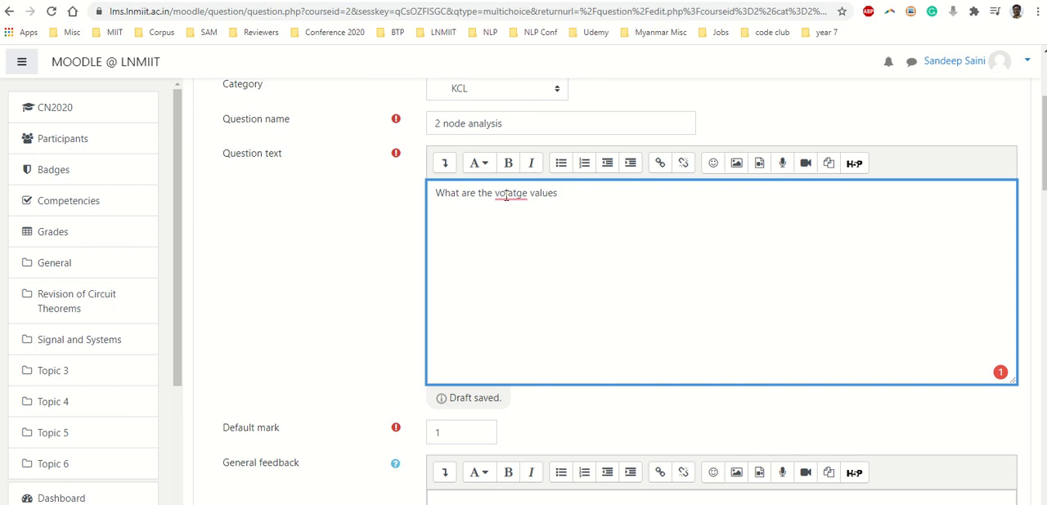
pyautogui.moveTo(507, 195)
pyautogui.click(520, 215)
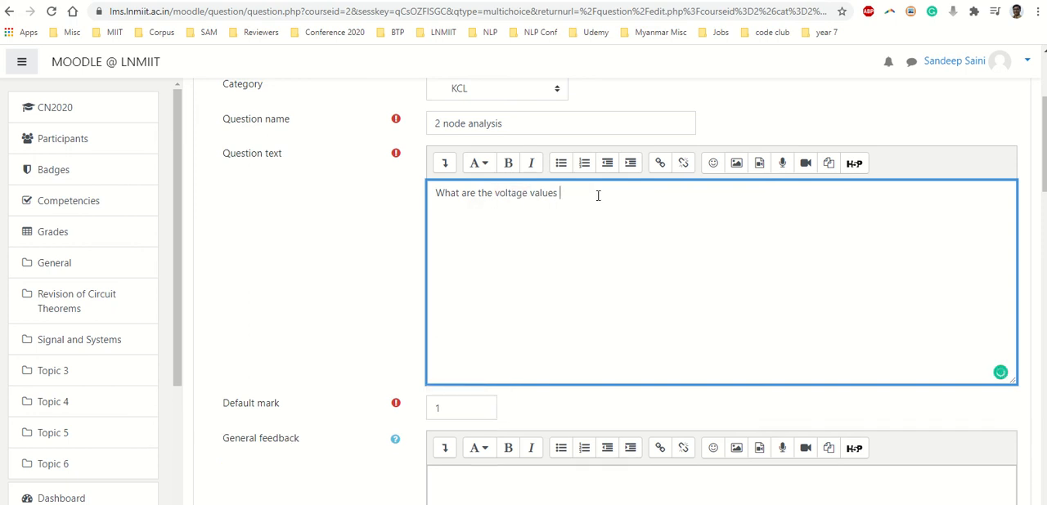
# Complete the question text with "for the following nodes (A and b)." and add a new line below it
pyautogui.write('for the following nodes (A and b).')
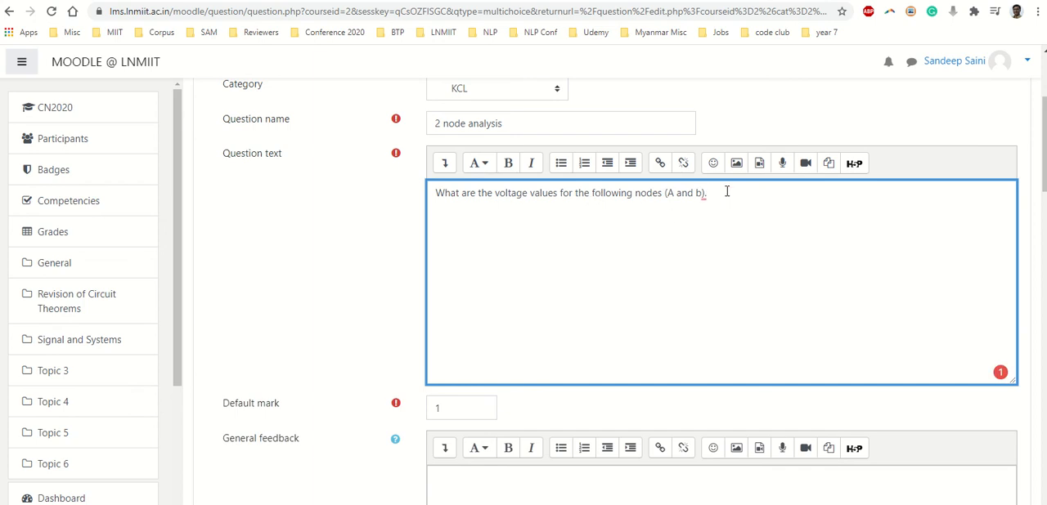
pyautogui.press('Return')
# Open the equation editor for the question text and enter the TeX expression \sigma = \frac{}{}
pyautogui.click(445, 165)
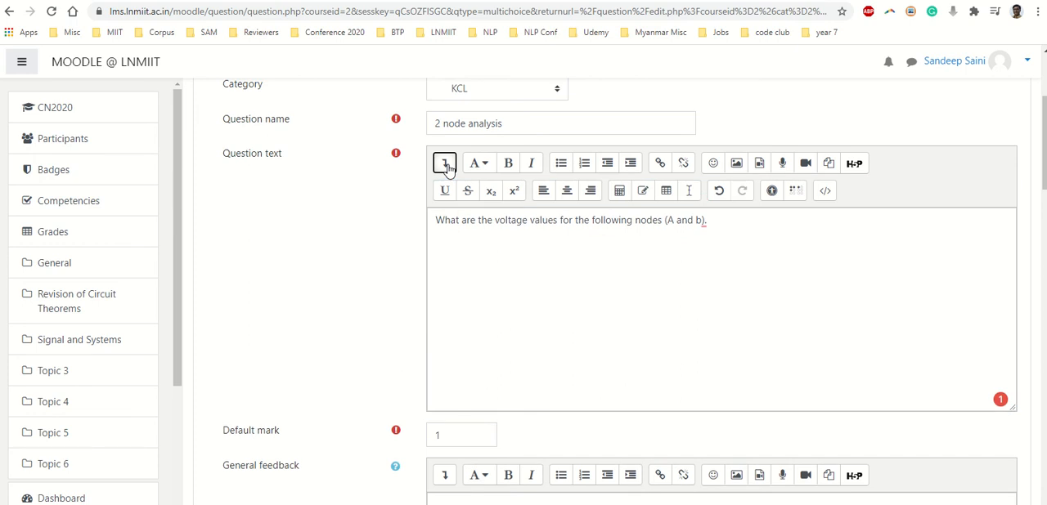
pyautogui.click(447, 166)
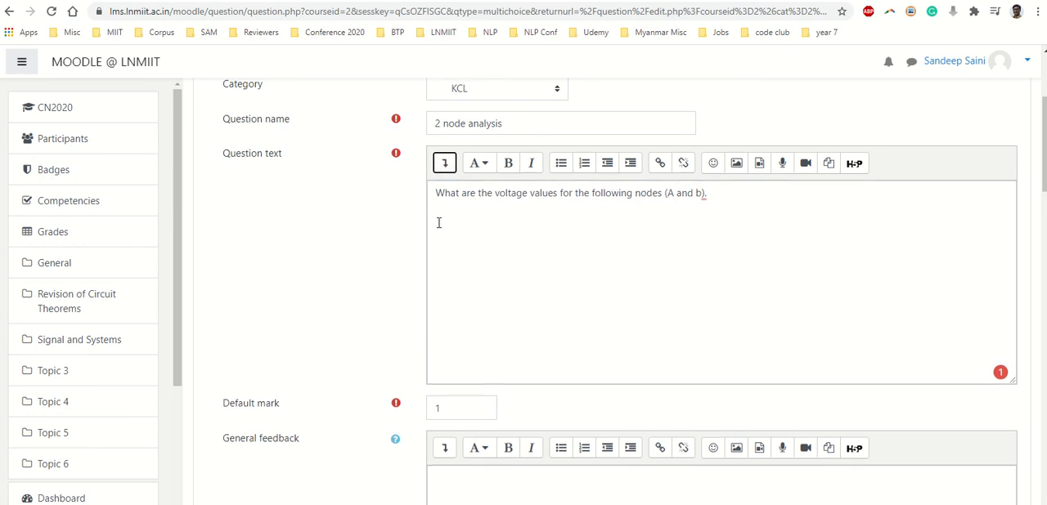
pyautogui.click(448, 167)
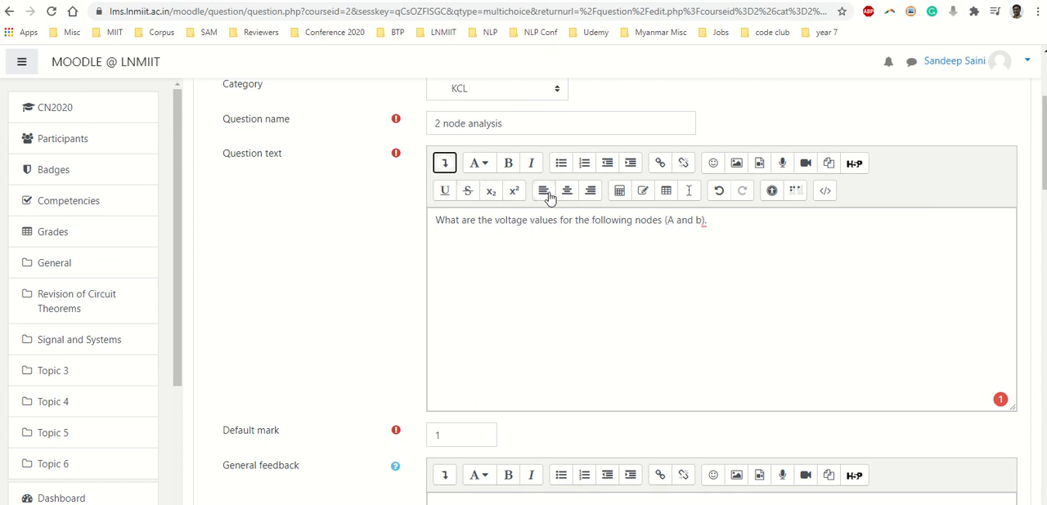
pyautogui.click(618, 192)
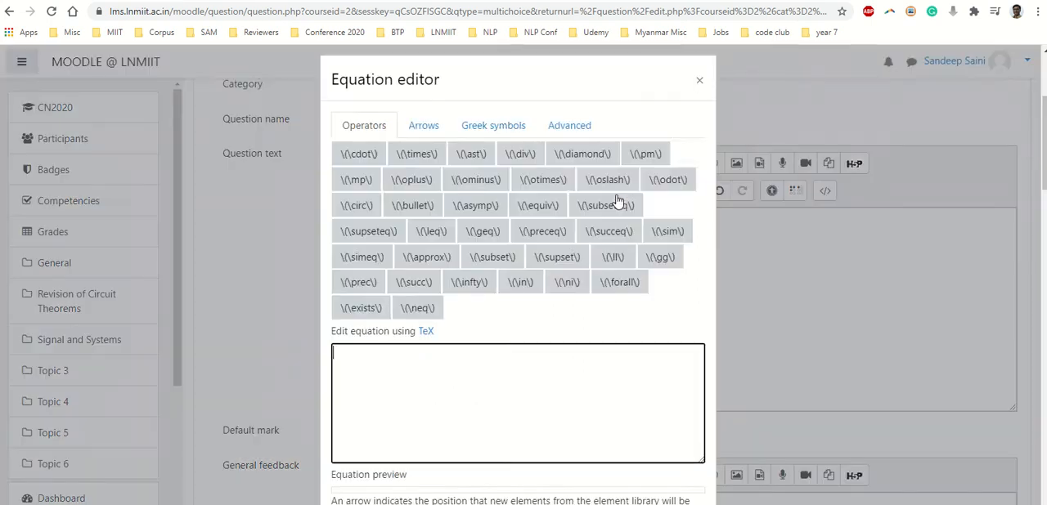
pyautogui.click(584, 320)
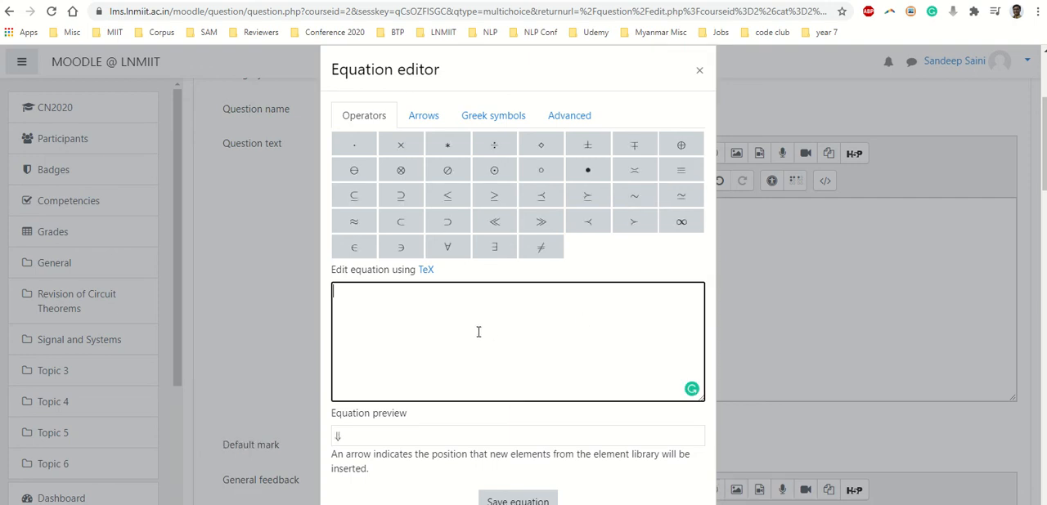
pyautogui.write('\\sigma = \x0cra')
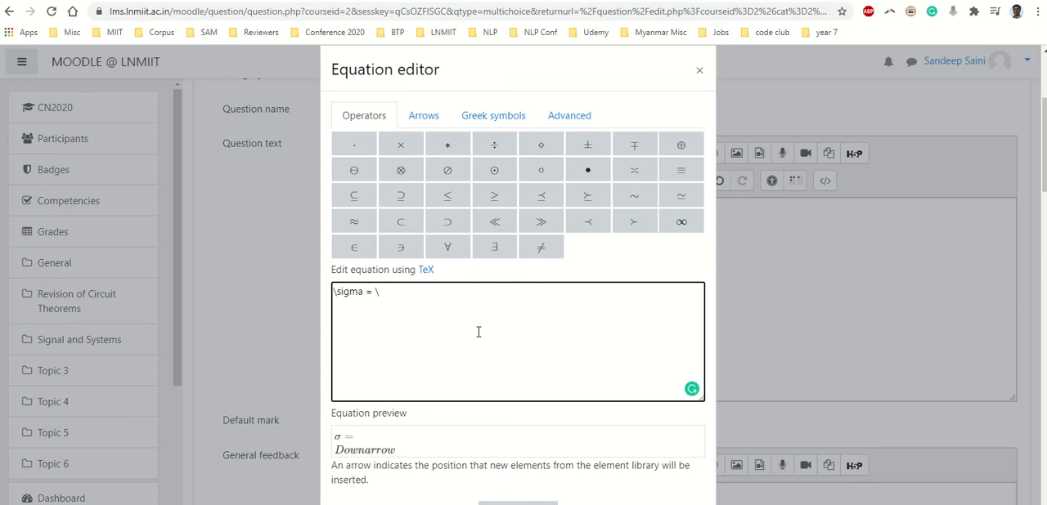
pyautogui.write('c{}{}')
# Fill the fraction with numerator 1 and denominator x, and save the equation into the question text
pyautogui.press('Left')
pyautogui.press('Left')
pyautogui.press('Left')
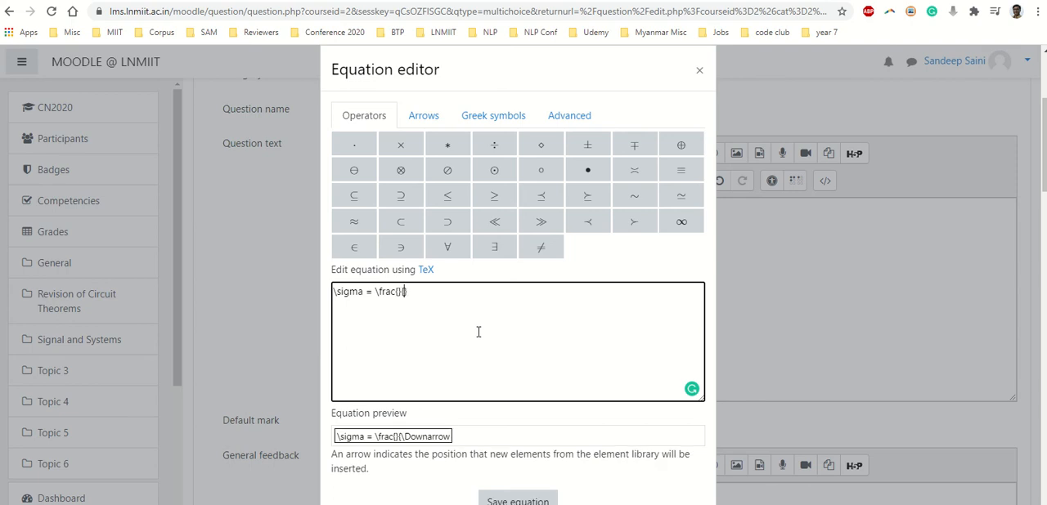
pyautogui.write('1')
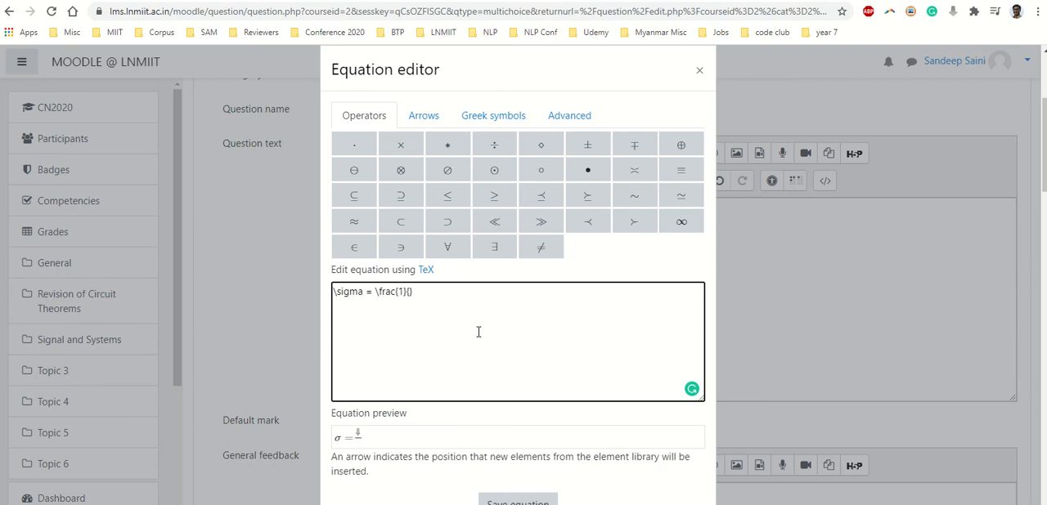
pyautogui.press('Right')
pyautogui.press('Right')
pyautogui.write('x')
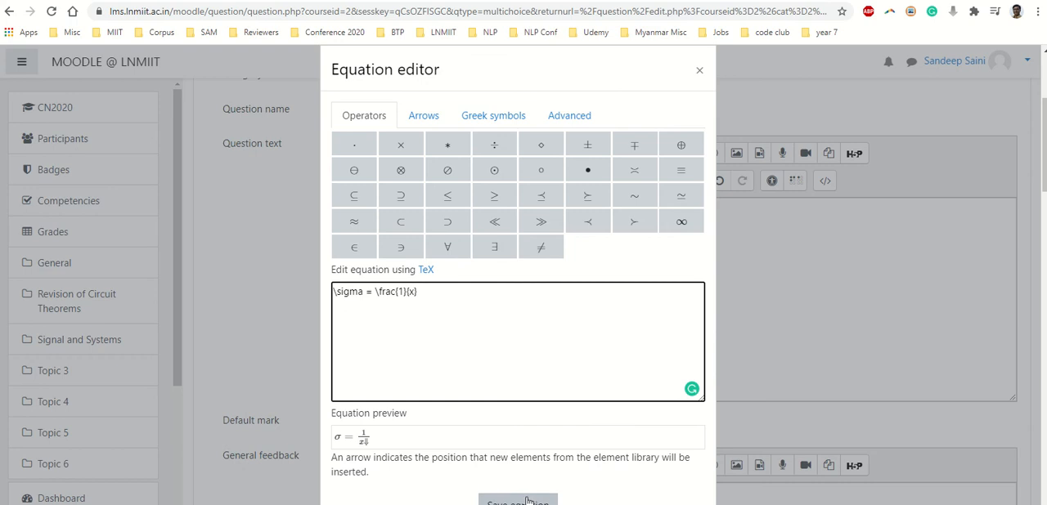
pyautogui.click(528, 501)
pyautogui.scroll(-2, 524, 444)
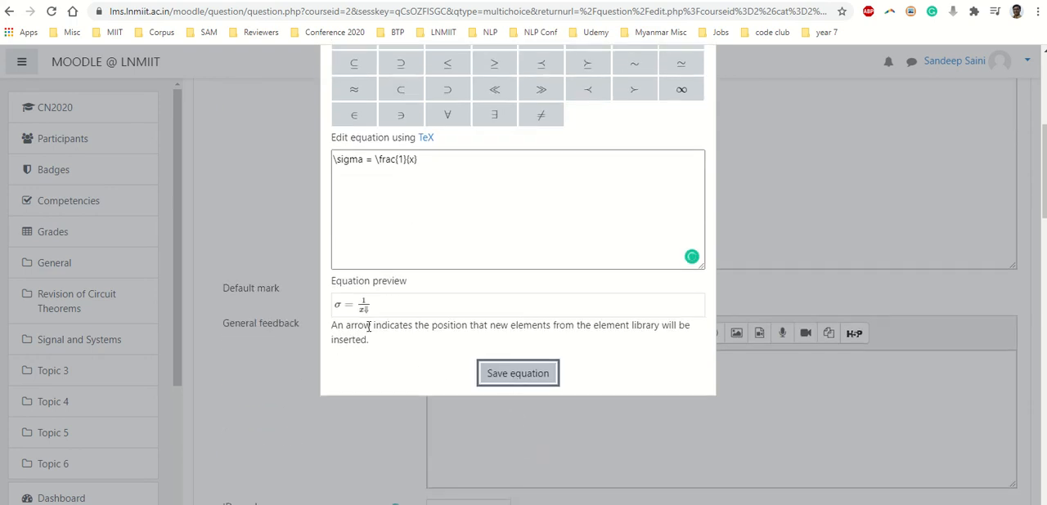
pyautogui.click(433, 159)
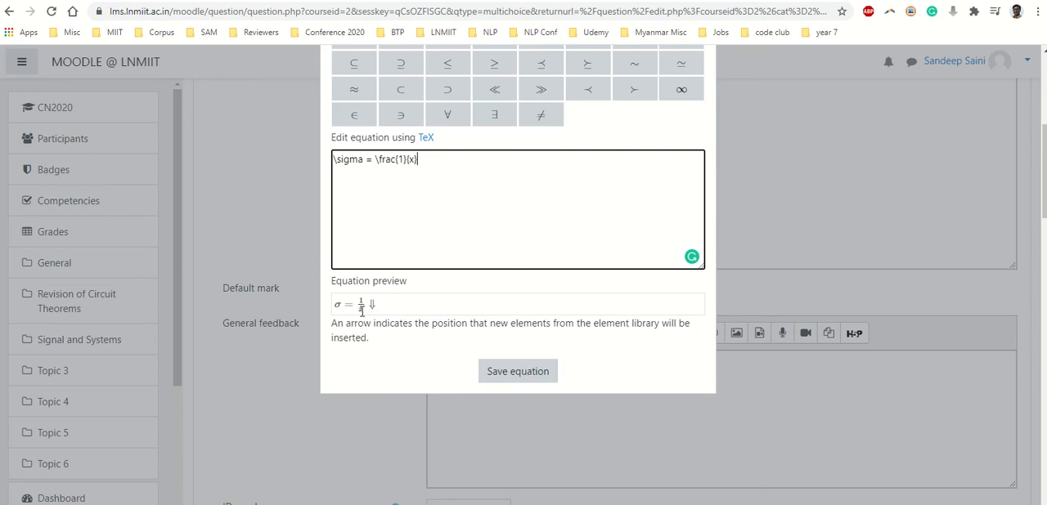
pyautogui.click(518, 372)
pyautogui.scroll(3, 499, 133)
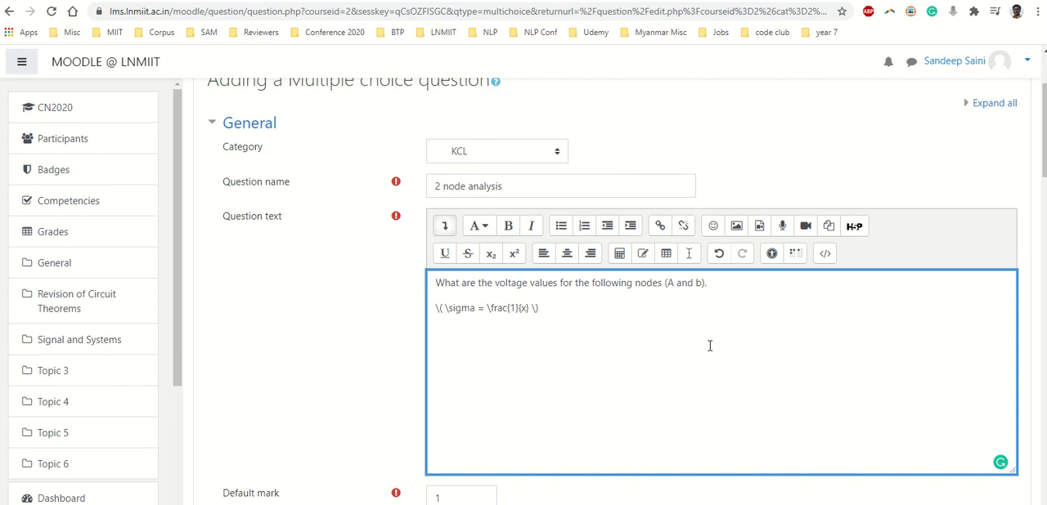
pyautogui.scroll(-4, 710, 346)
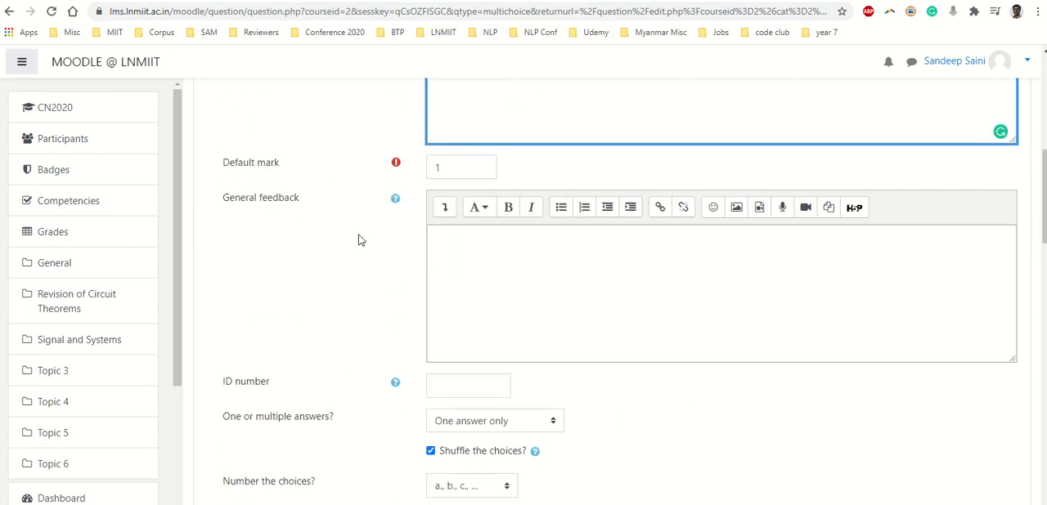
pyautogui.click(455, 167)
pyautogui.click(390, 261)
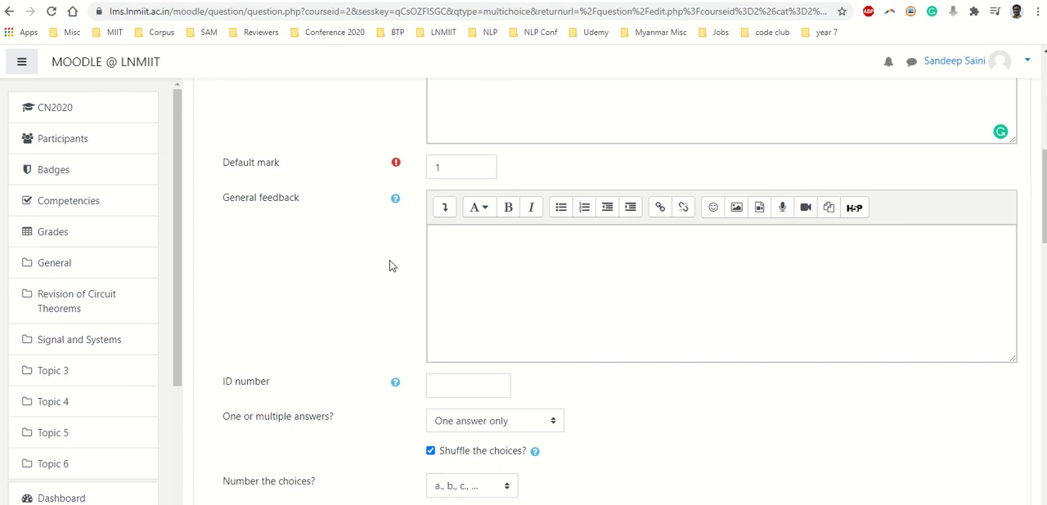
# Set the question's default mark to 2
pyautogui.doubleClick(436, 168)
pyautogui.write('2')
pyautogui.click(363, 307)
# Review the options for one or multiple answers and for choice numbering, keeping One answer only and a., b., c. numbering
pyautogui.scroll(-2, 364, 304)
pyautogui.scroll(-2, 508, 225)
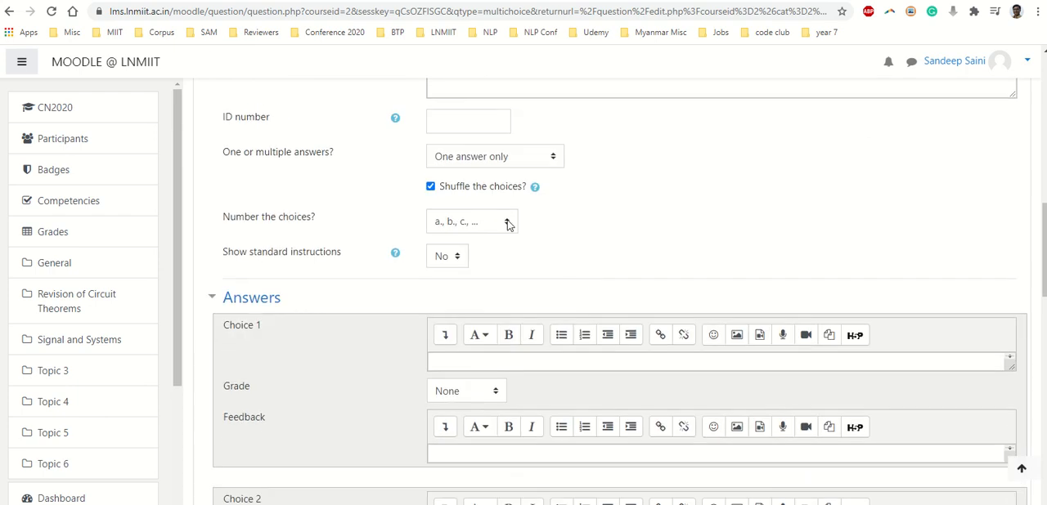
pyautogui.click(477, 166)
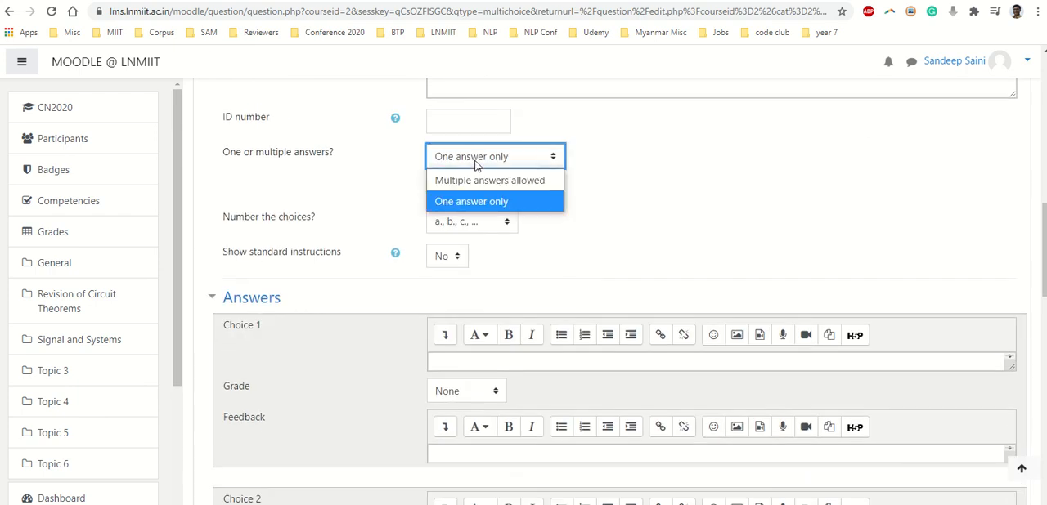
pyautogui.click(515, 205)
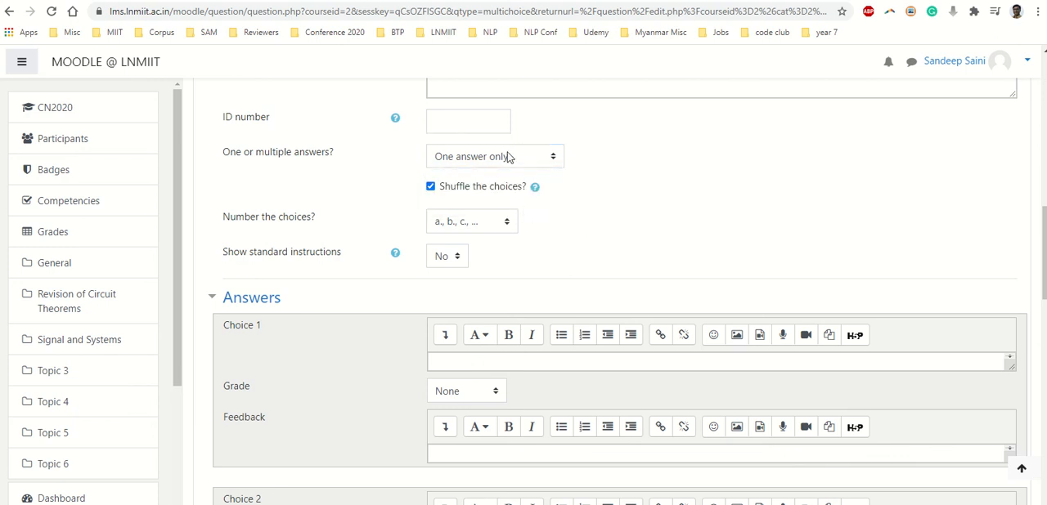
pyautogui.click(483, 224)
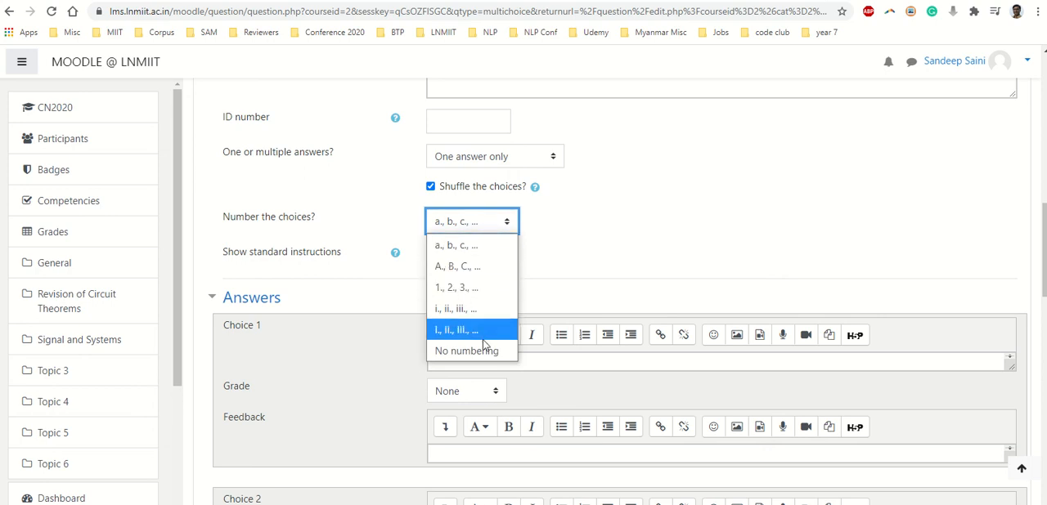
pyautogui.click(572, 247)
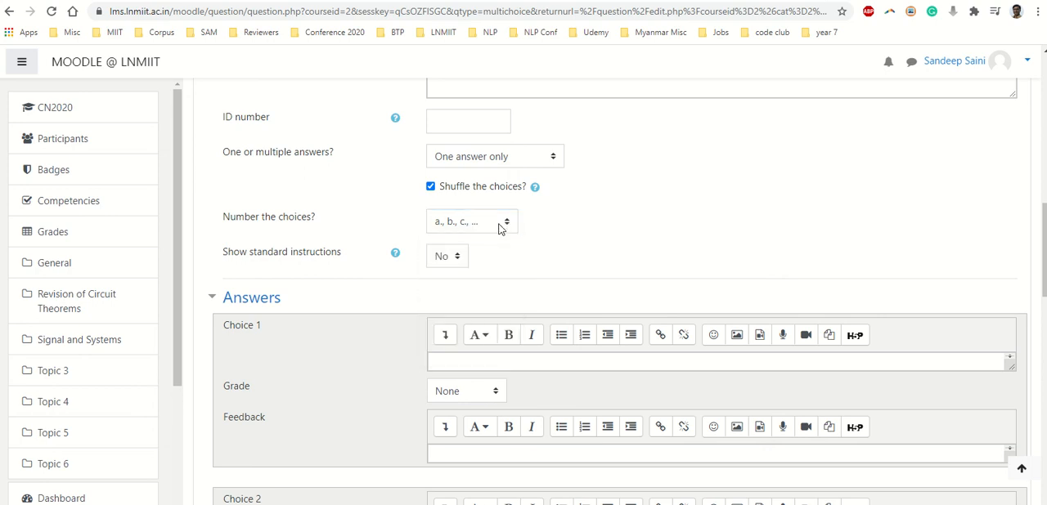
pyautogui.click(501, 225)
pyautogui.click(561, 248)
# Enter "3 V and 5 V" as the answer text of Choice 1
pyautogui.scroll(-2, 483, 268)
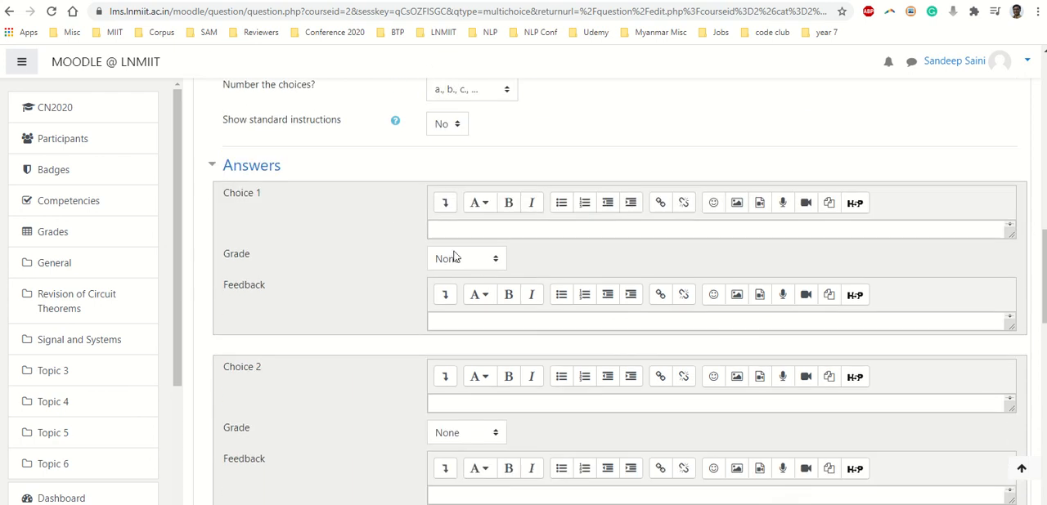
pyautogui.click(462, 233)
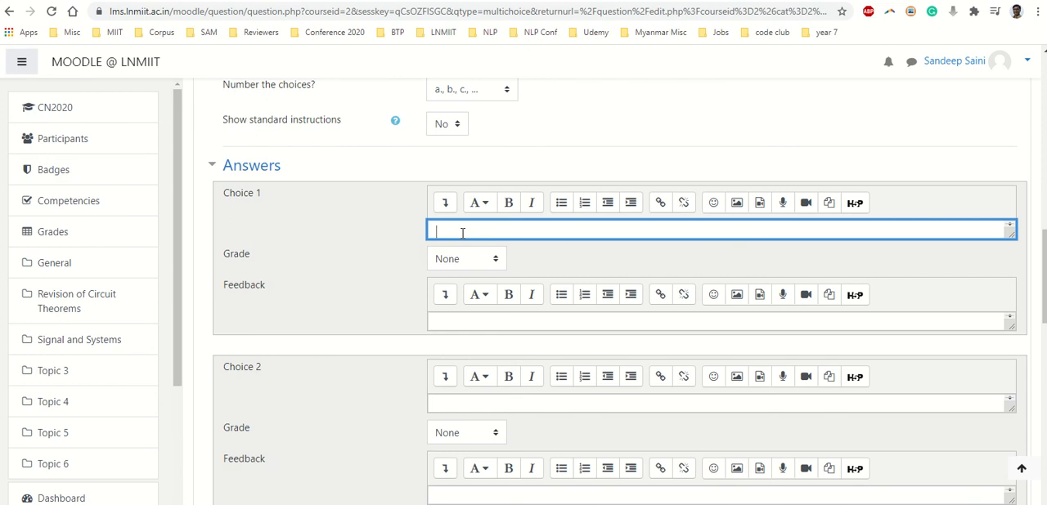
pyautogui.write('3 V and 5 V')
# Enter "-3 V and -5 V" as the answer text of Choice 2
pyautogui.click(470, 409)
pyautogui.write('-3 ')
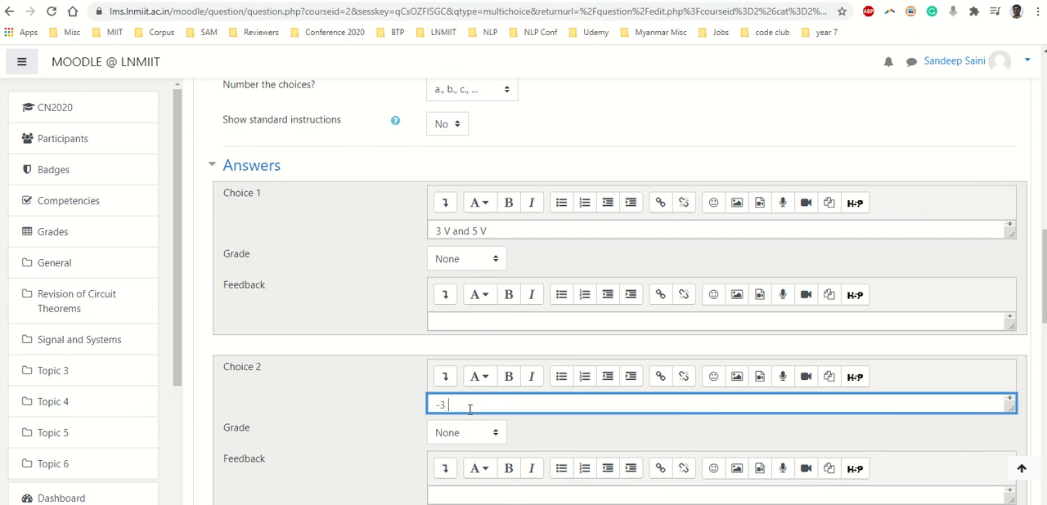
pyautogui.write('V and -5 V')
pyautogui.hotkey('ctrl', 'a')
pyautogui.press('BackSpace')
pyautogui.scroll(-2, 470, 393)
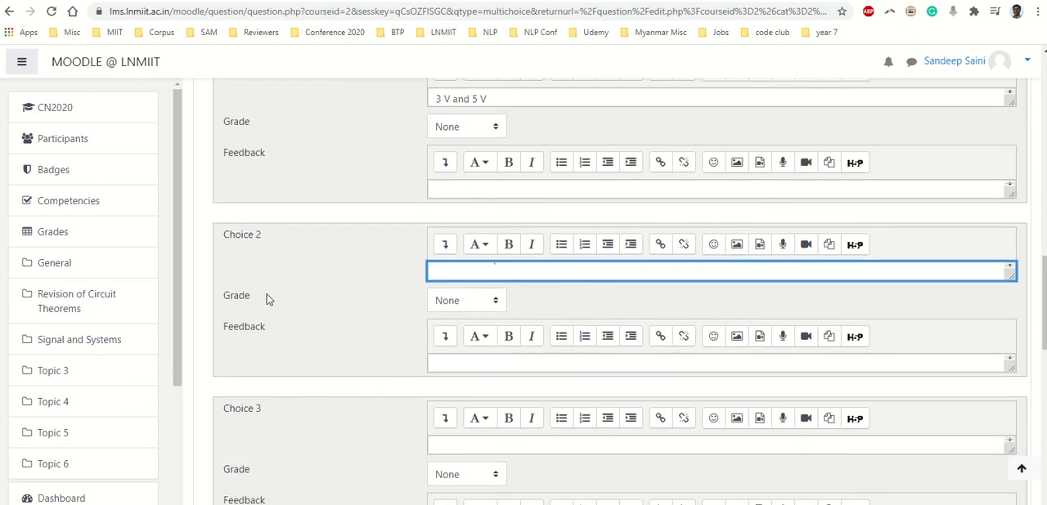
pyautogui.click(496, 271)
pyautogui.hotkey('ctrl', 'z')
pyautogui.click(378, 330)
# Enter "3 V and -5V" as the answer text of Choice 3
pyautogui.click(456, 452)
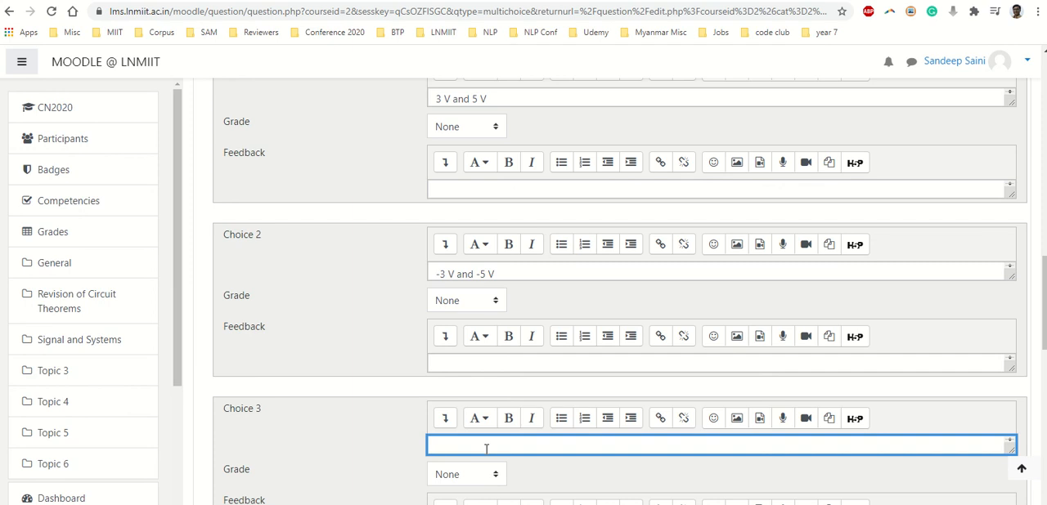
pyautogui.write('V and -5V')
pyautogui.click(375, 324)
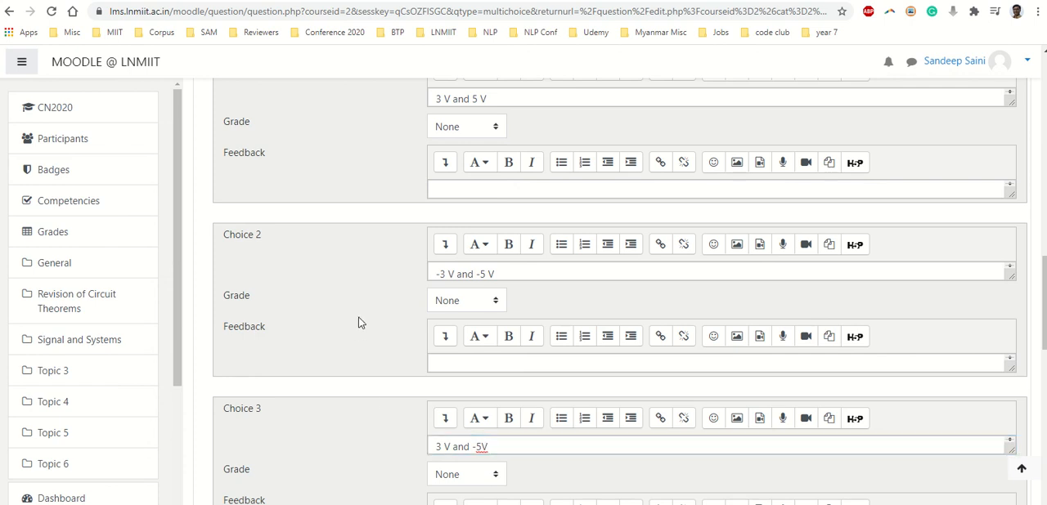
# Mark Choice 1 as the correct answer by setting its grade to 100%
pyautogui.scroll(-3, 383, 331)
pyautogui.scroll(-4, 401, 311)
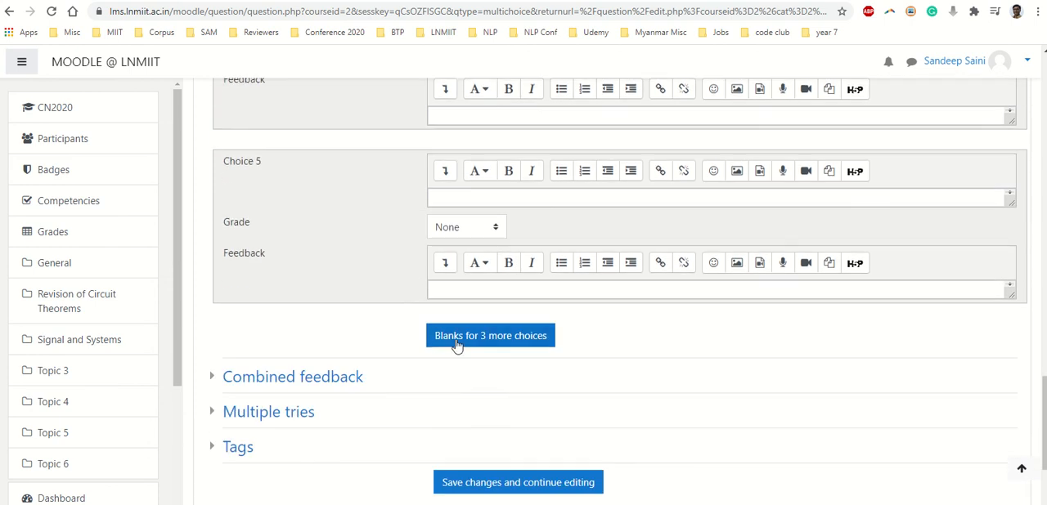
pyautogui.click(470, 337)
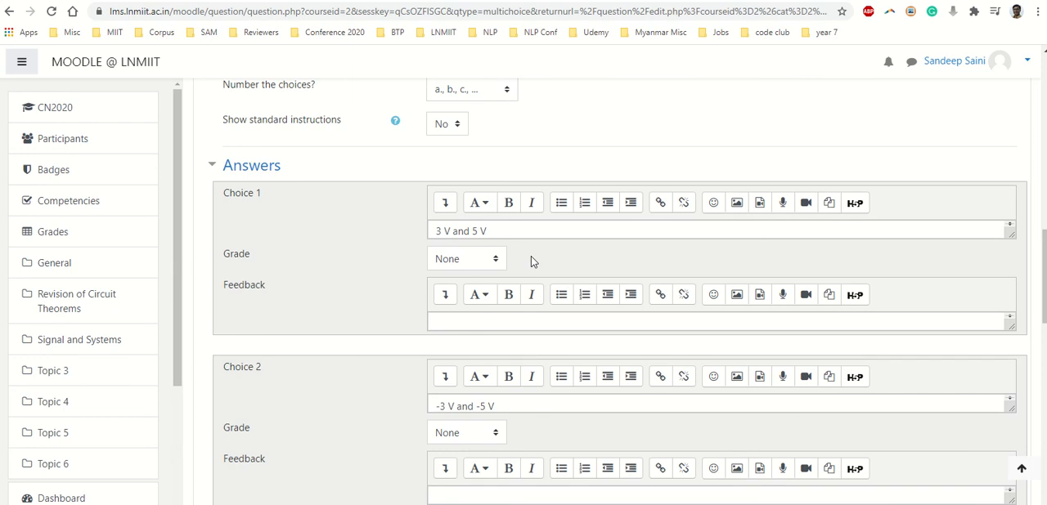
pyautogui.click(483, 259)
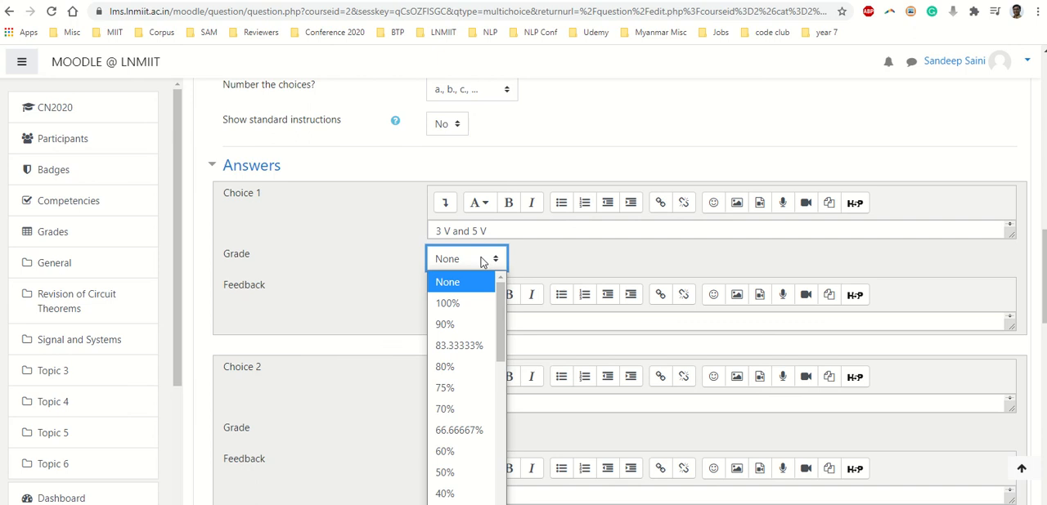
pyautogui.click(460, 303)
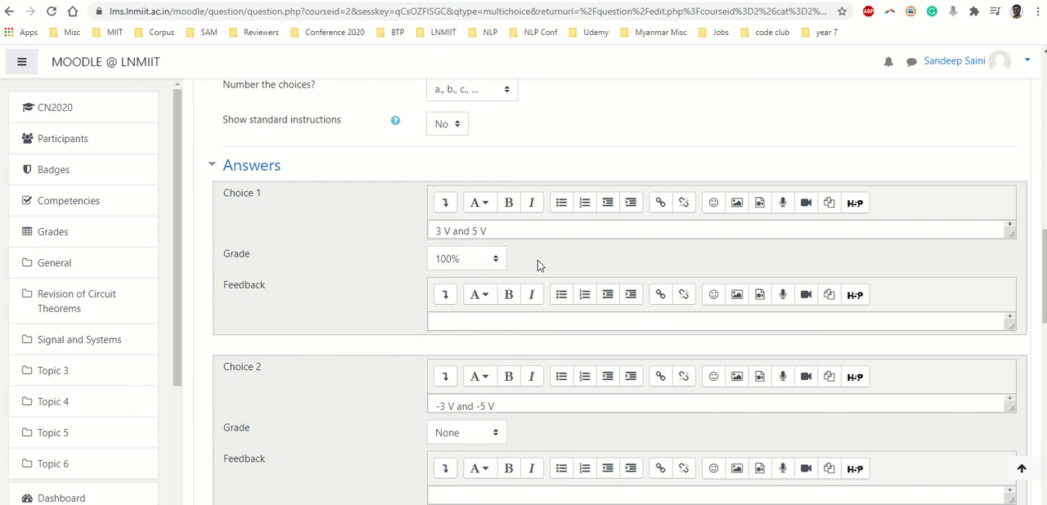
# Give Choice 2 a negative grade of -25%
pyautogui.scroll(-2, 537, 260)
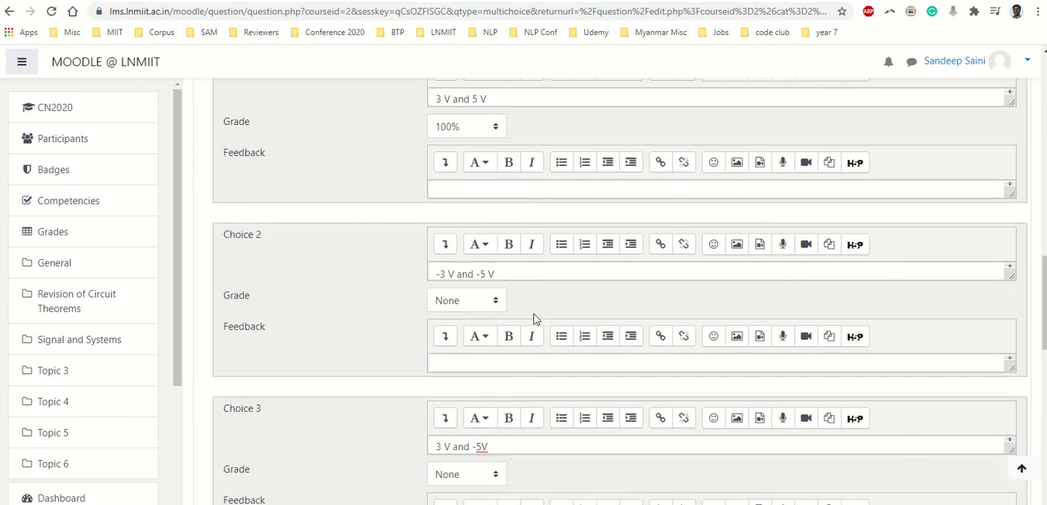
pyautogui.click(480, 302)
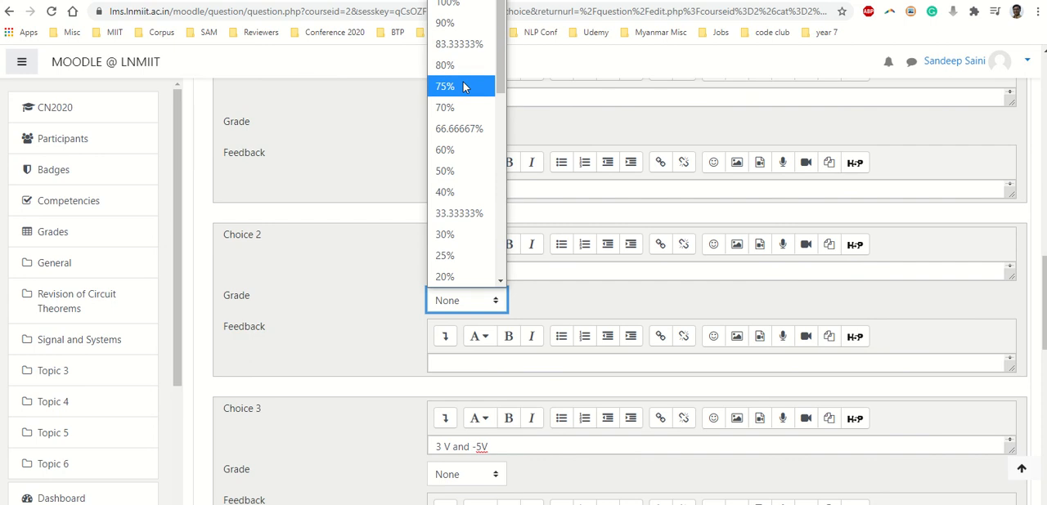
pyautogui.click(550, 294)
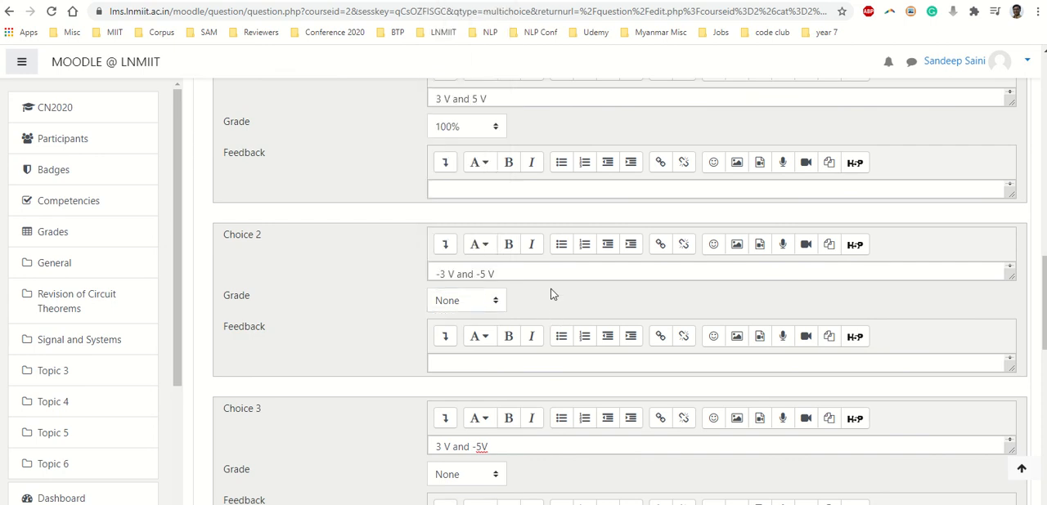
pyautogui.click(476, 307)
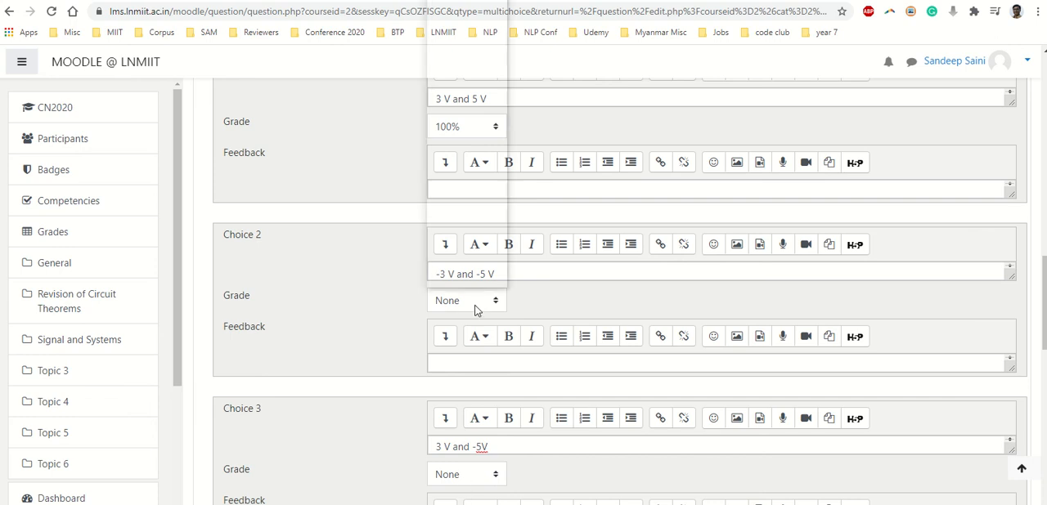
pyautogui.scroll(-7, 473, 163)
pyautogui.scroll(5, 474, 168)
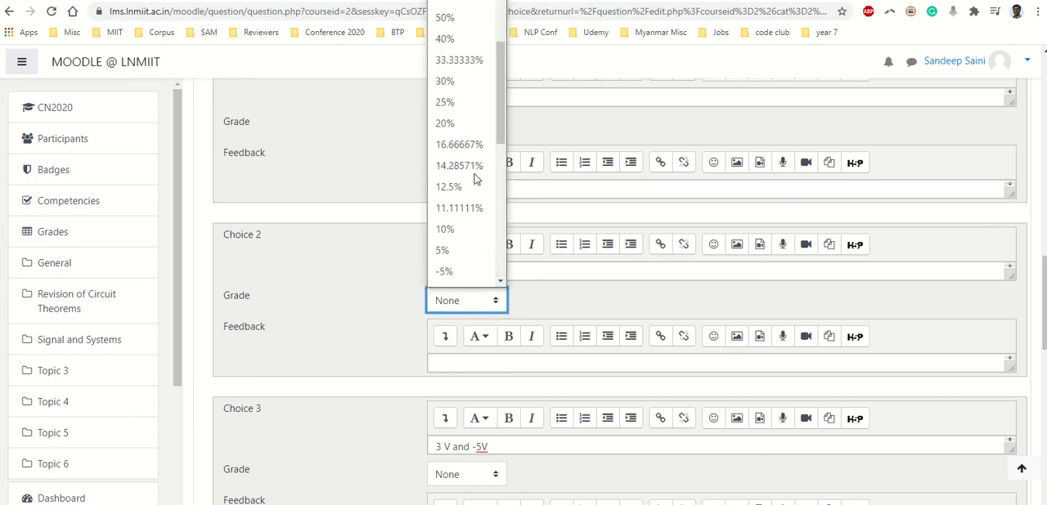
pyautogui.scroll(-5, 476, 146)
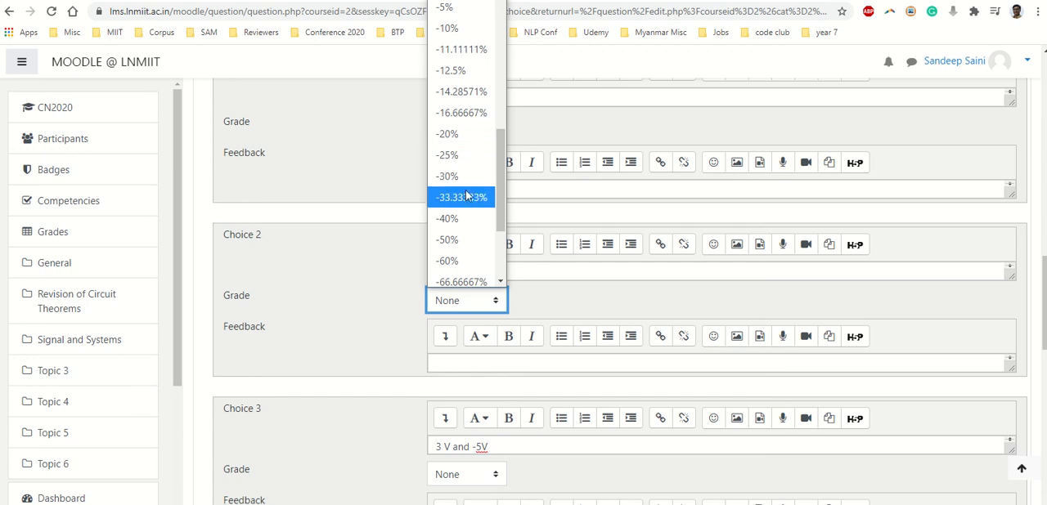
pyautogui.click(465, 159)
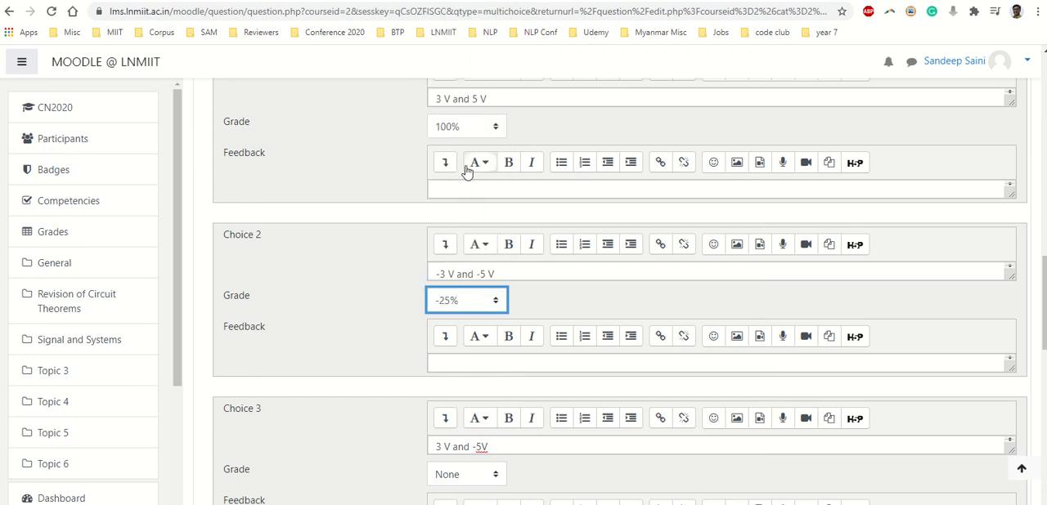
pyautogui.click(533, 308)
# Set the grade of Choice 3 to -25%
pyautogui.scroll(-2, 532, 308)
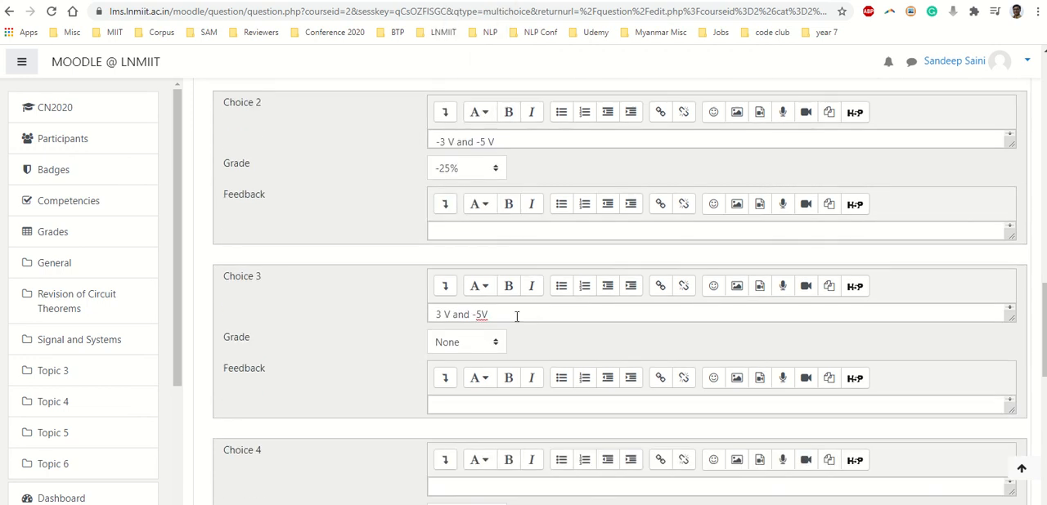
pyautogui.click(487, 346)
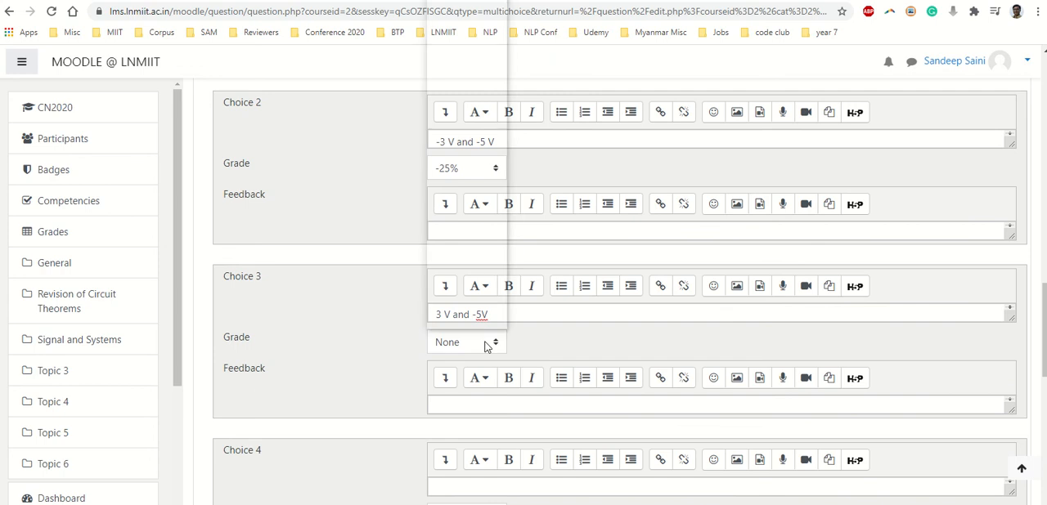
pyautogui.scroll(-5, 455, 258)
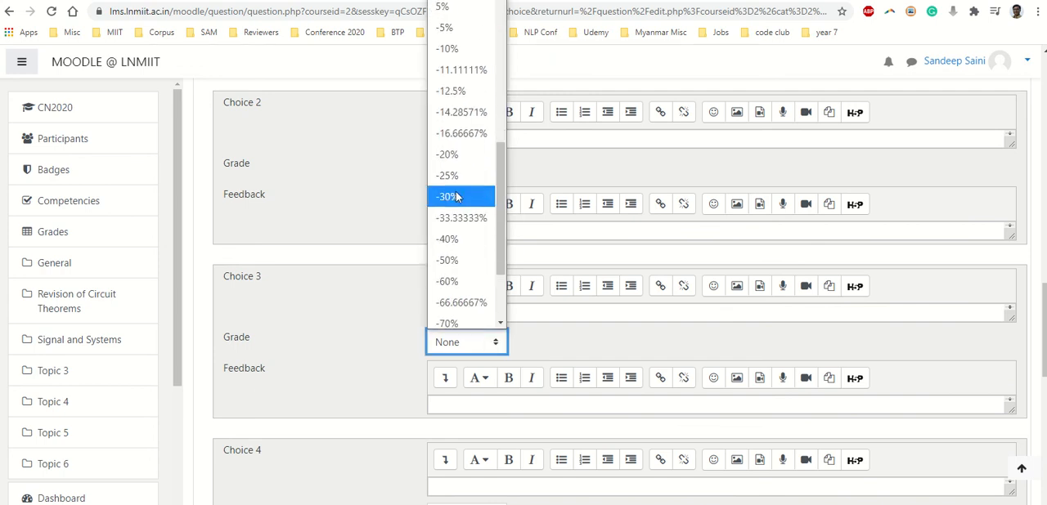
pyautogui.click(450, 176)
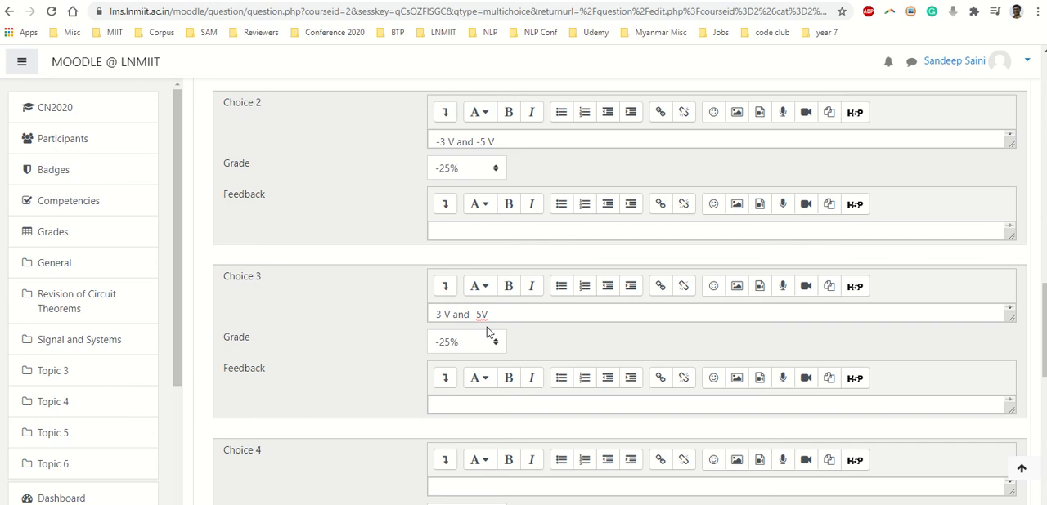
pyautogui.scroll(1, 482, 287)
pyautogui.scroll(1, 482, 229)
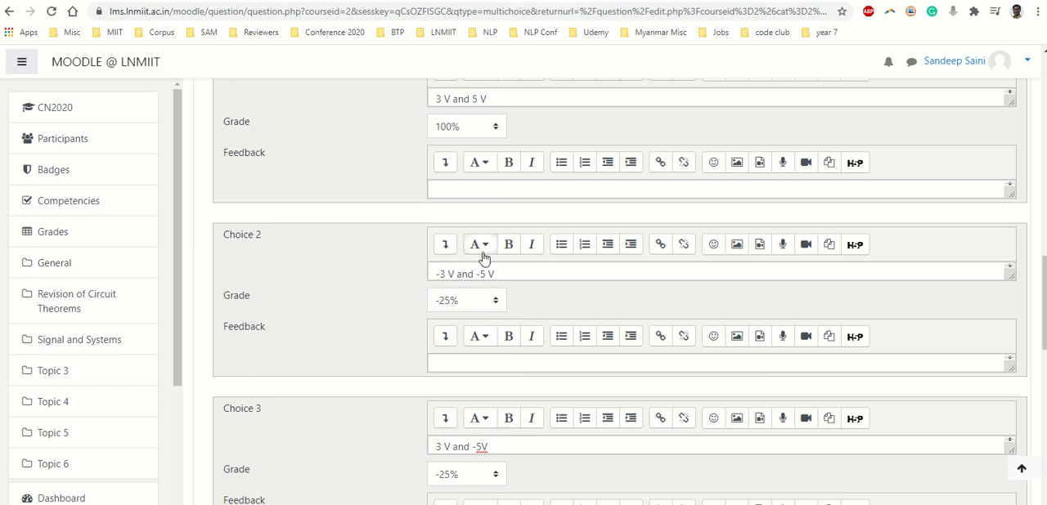
pyautogui.click(457, 189)
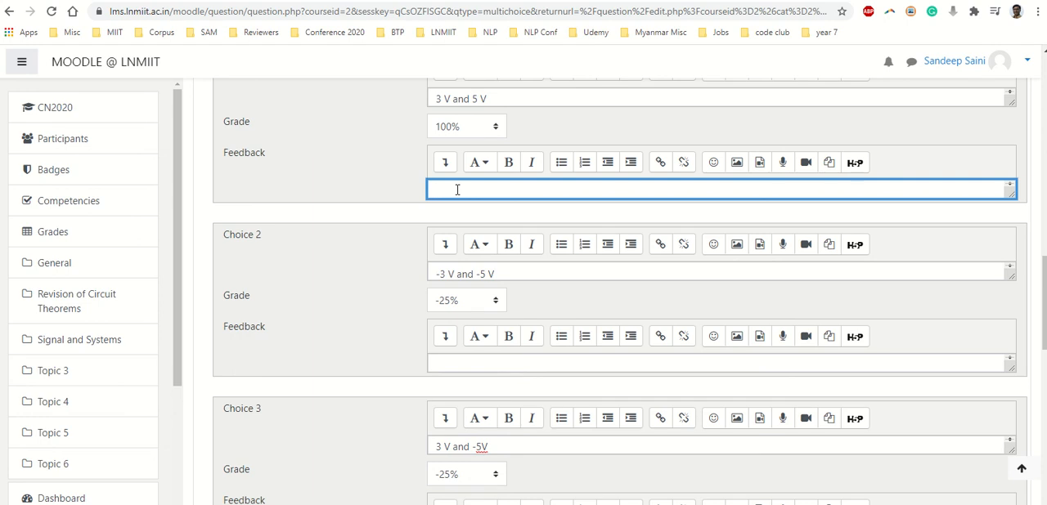
pyautogui.click(364, 182)
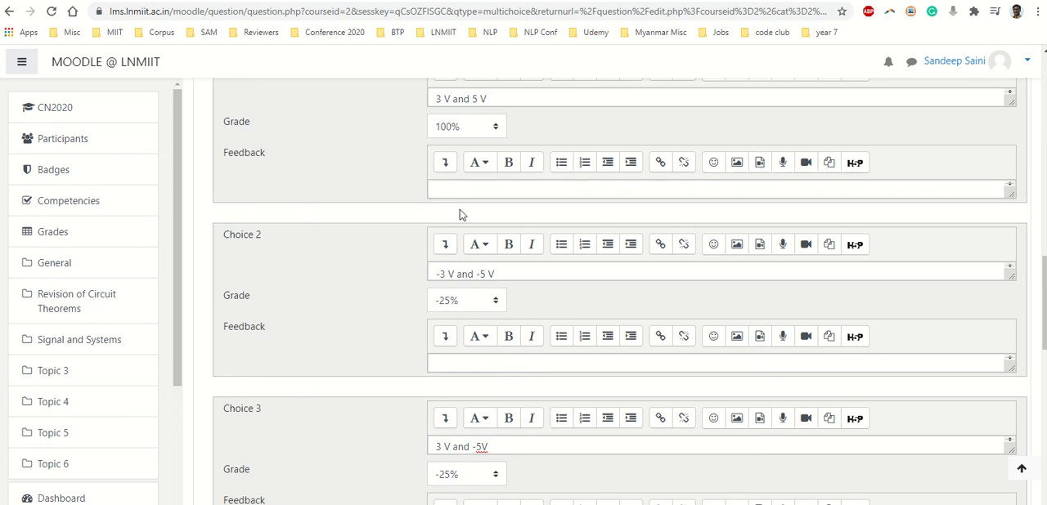
# Save the multiple choice question and return to the question bank
pyautogui.scroll(-4, 418, 208)
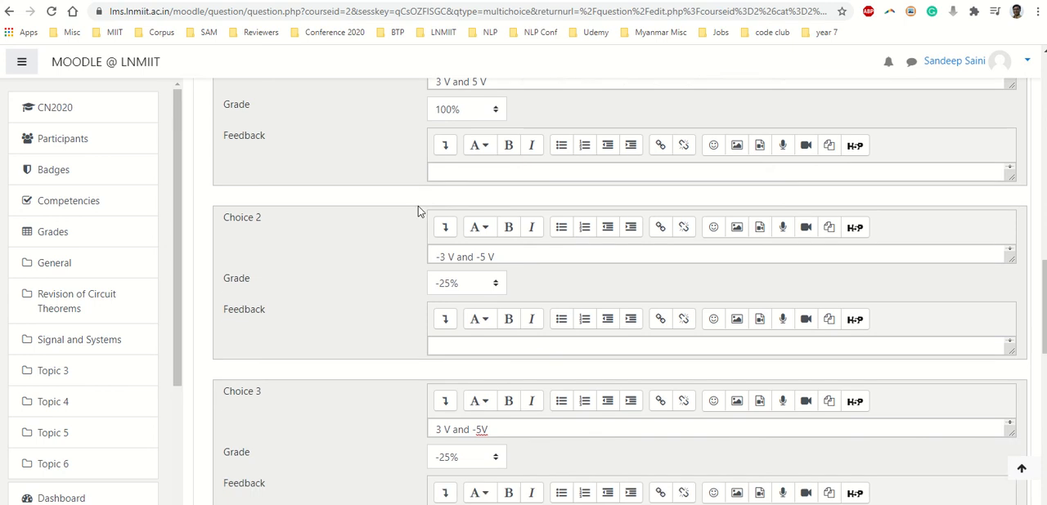
pyautogui.scroll(-5, 414, 217)
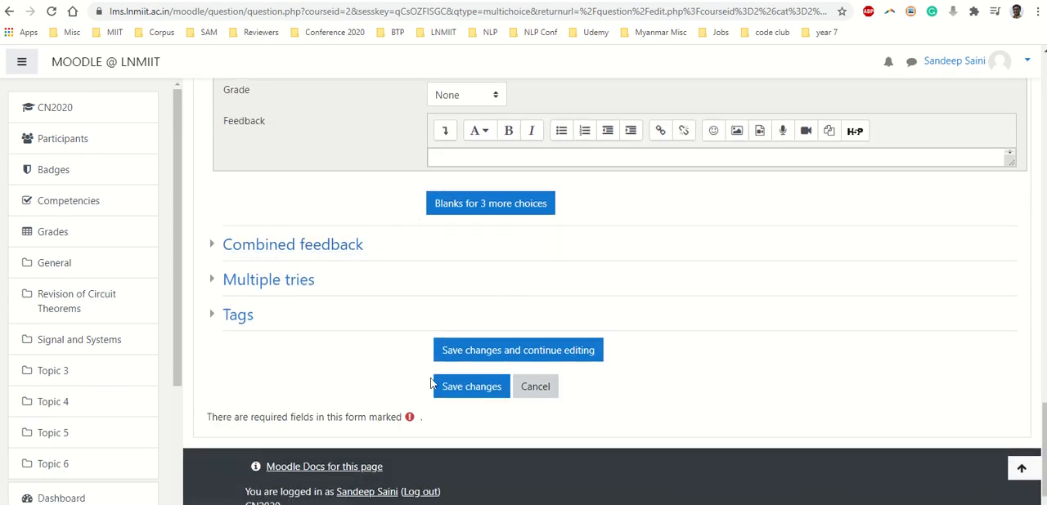
pyautogui.click(475, 396)
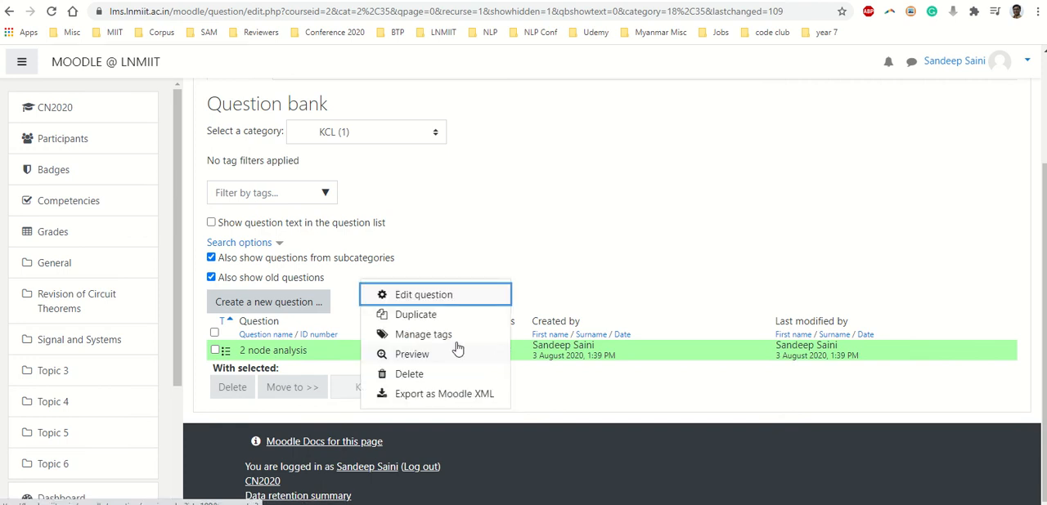
# Preview the "2 node analysis" question and submit the wrong answer "-3 V and -5 V" to test its grading
pyautogui.click(414, 358)
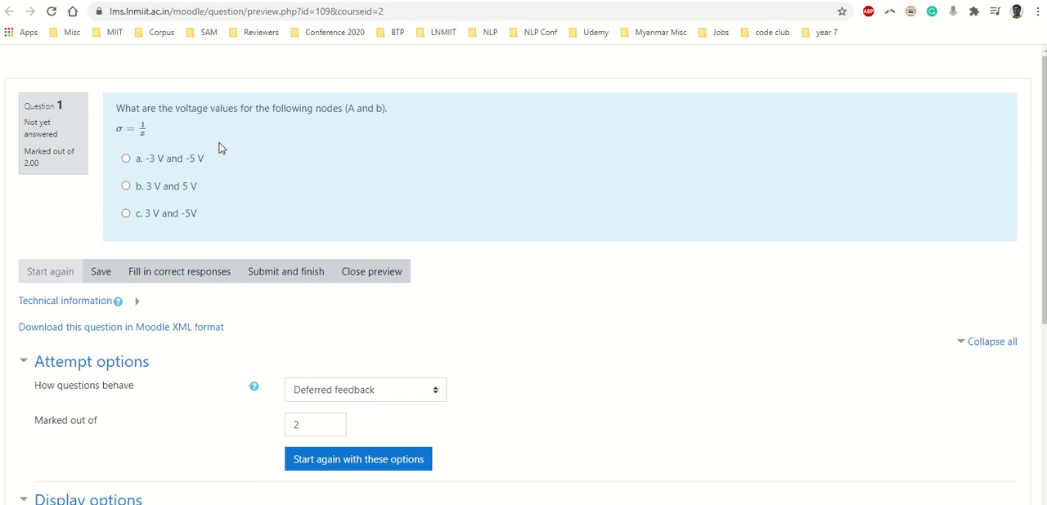
pyautogui.click(166, 190)
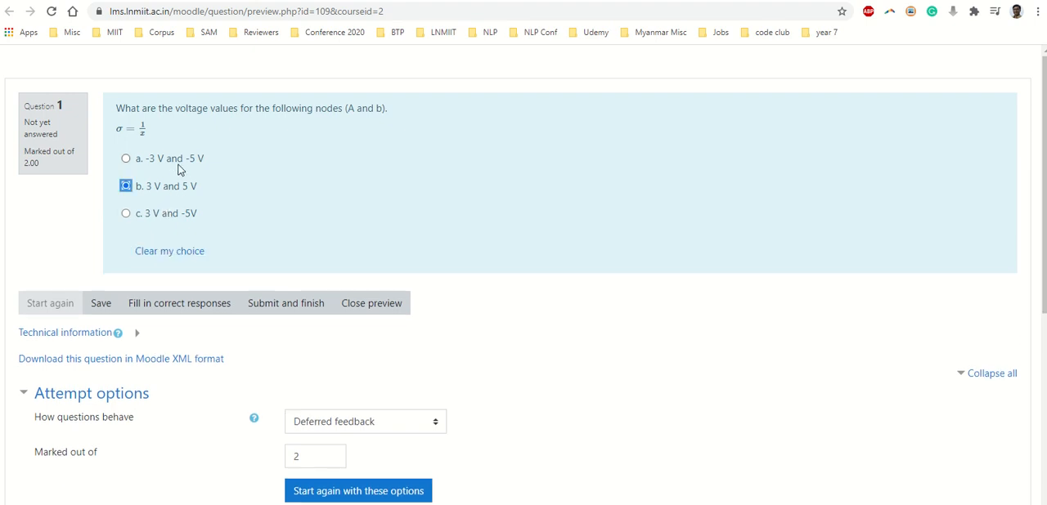
pyautogui.click(174, 163)
pyautogui.click(284, 310)
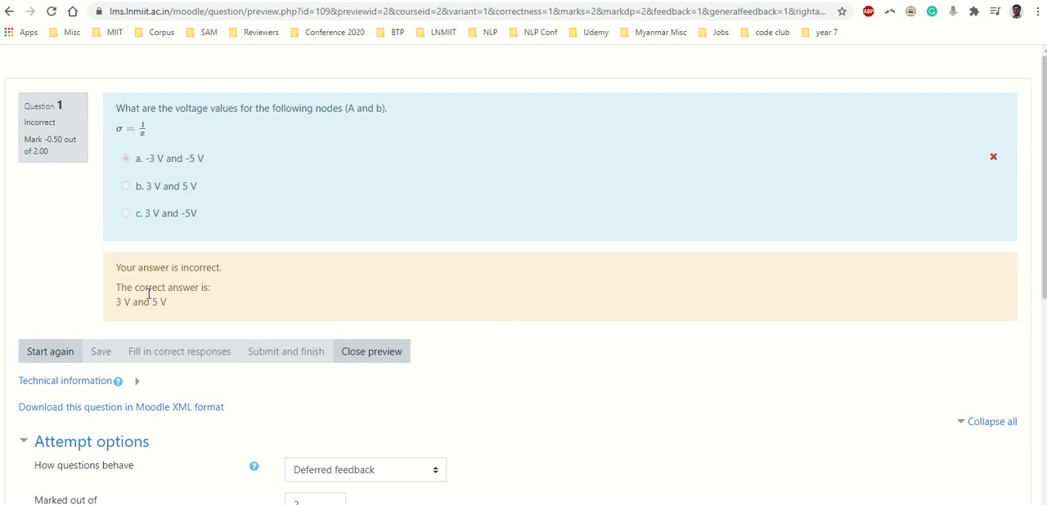
# Restart the question preview, submit the answer "3 V and 5 V" to test its grading, and close the preview
pyautogui.click(59, 352)
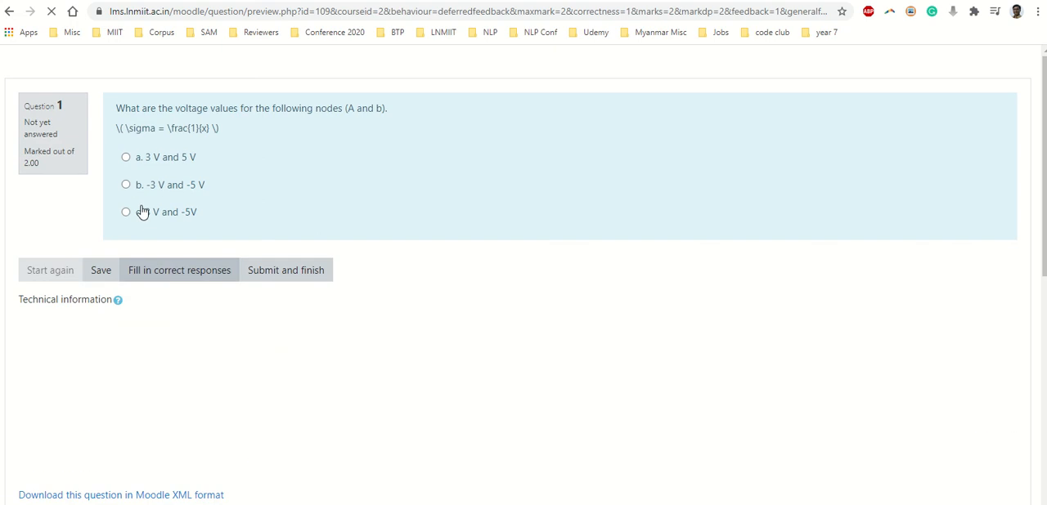
pyautogui.click(148, 166)
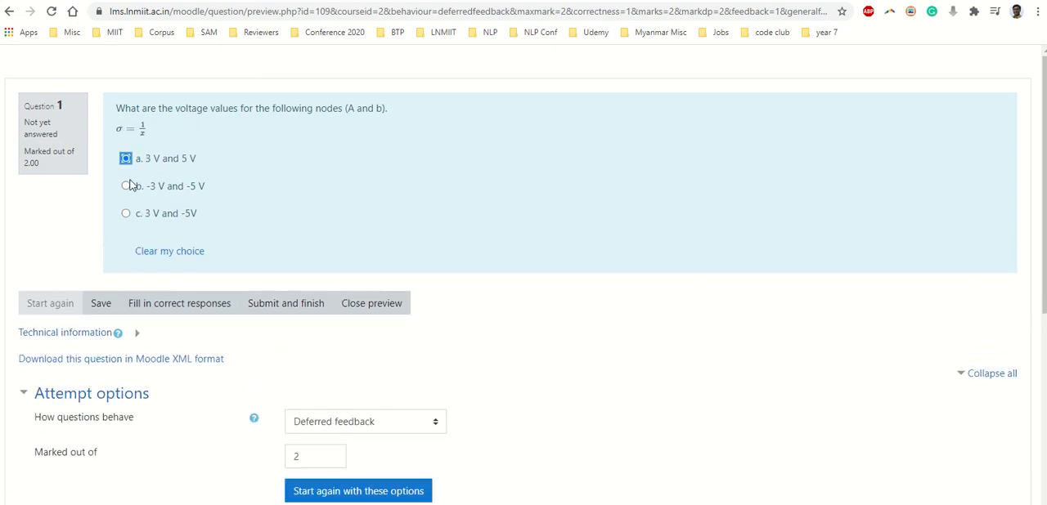
pyautogui.click(282, 306)
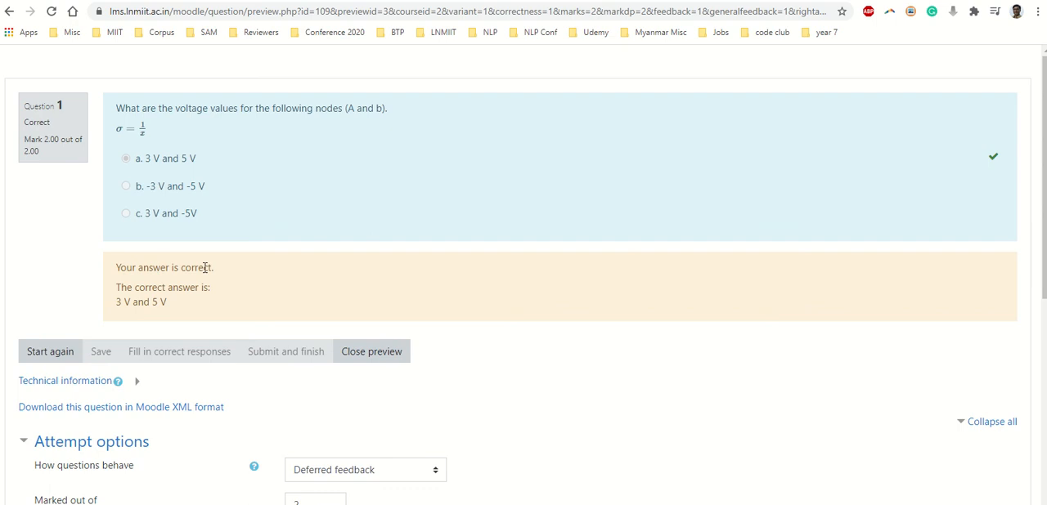
pyautogui.click(378, 358)
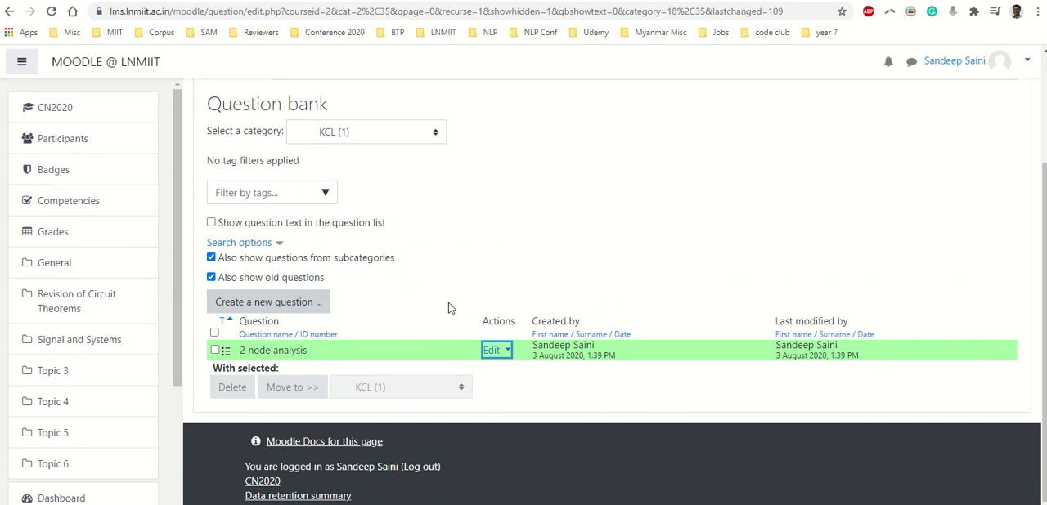
# Create a new multiple choice question in the KCL category and name it "multiple correct"
pyautogui.click(268, 309)
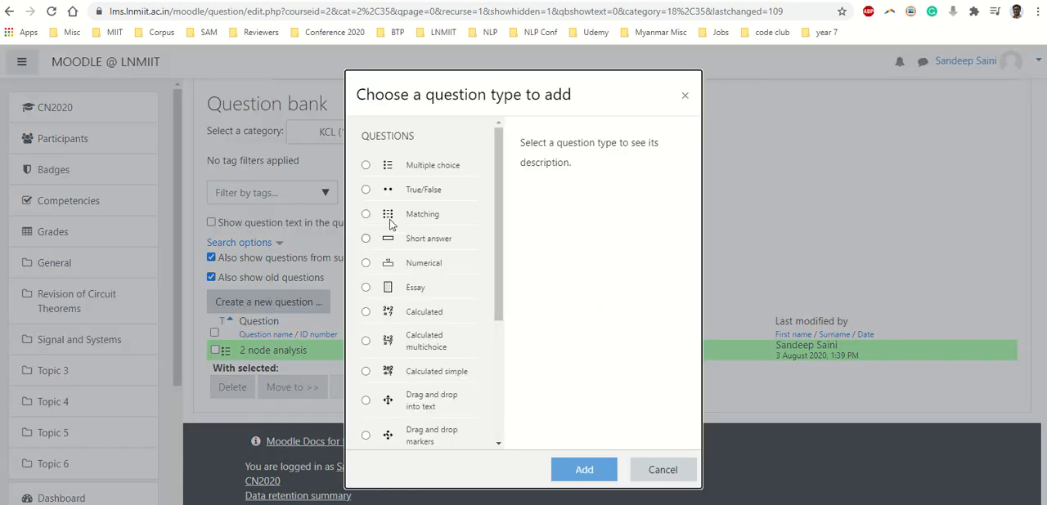
pyautogui.click(413, 169)
pyautogui.click(571, 464)
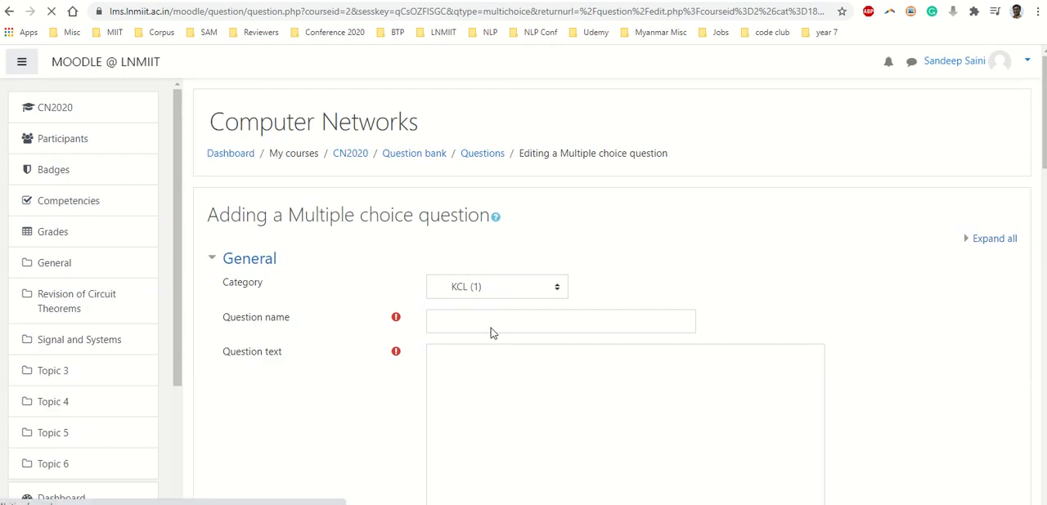
pyautogui.click(491, 322)
pyautogui.write('multip')
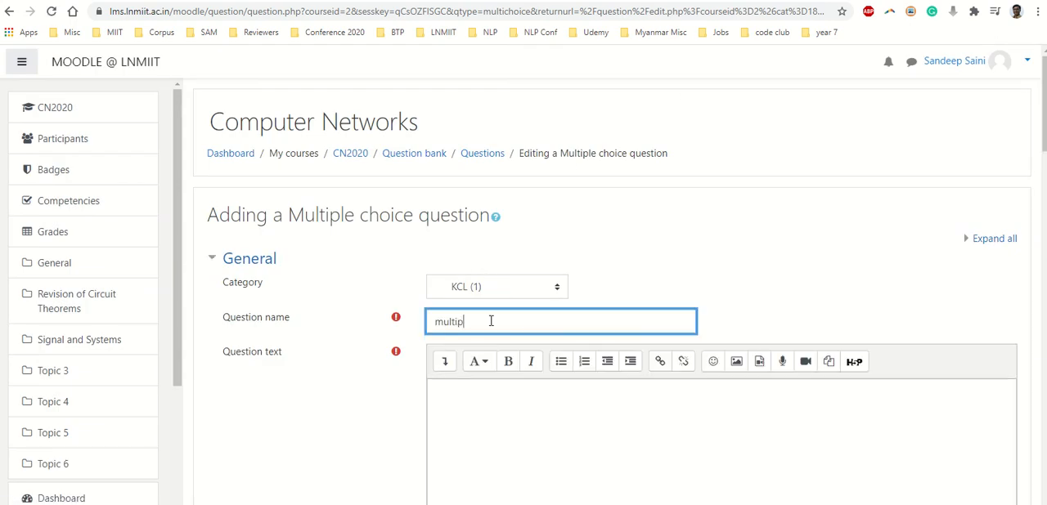
pyautogui.write('le correct')
pyautogui.press('Tab')
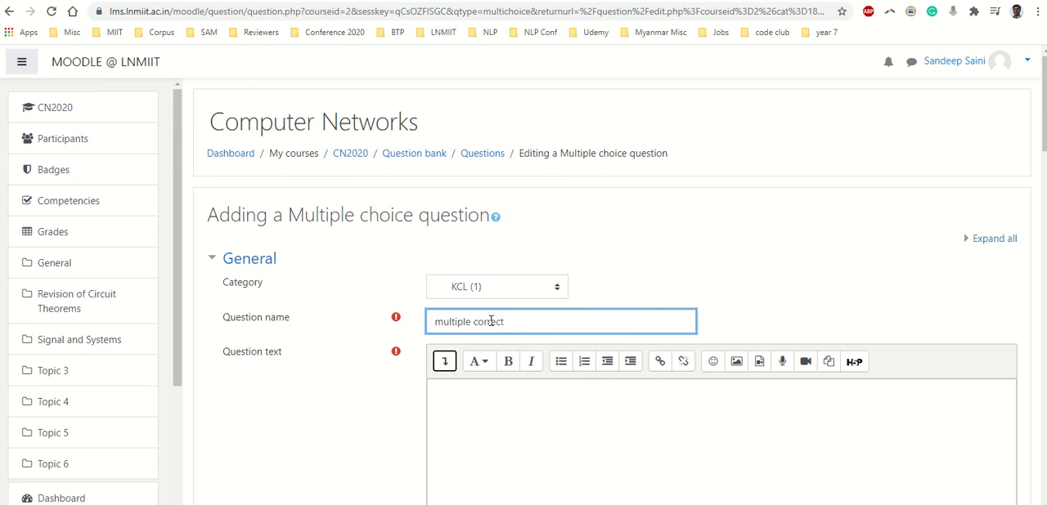
# Enter "What are the names of India" as the question text
pyautogui.click(562, 455)
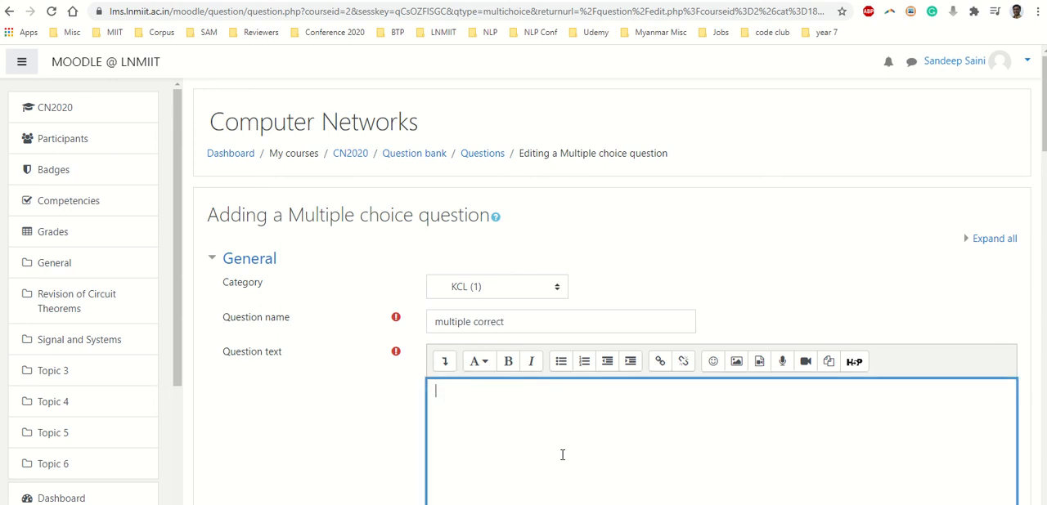
pyautogui.write('What are the names of India')
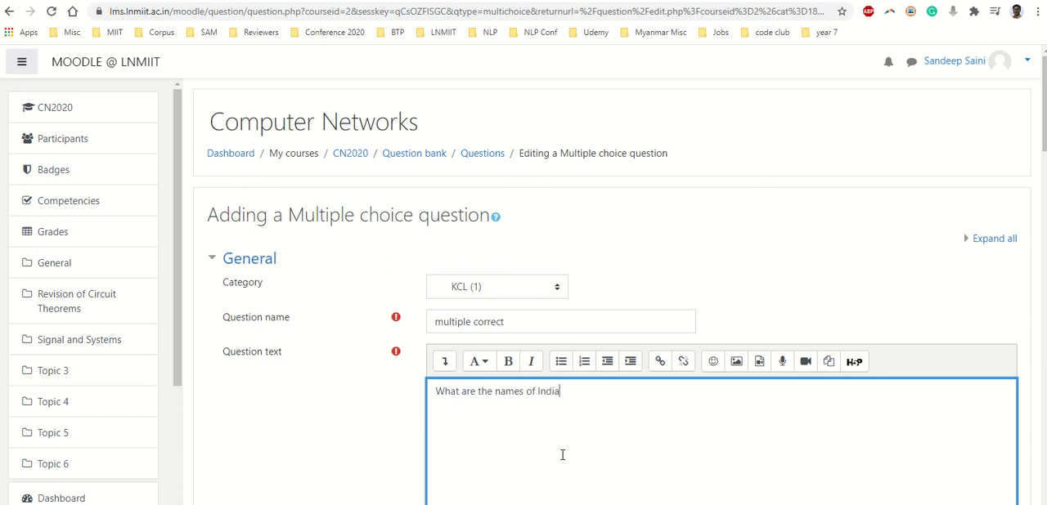
# Set the question's default mark to 2 and allow multiple answers
pyautogui.scroll(-6, 543, 440)
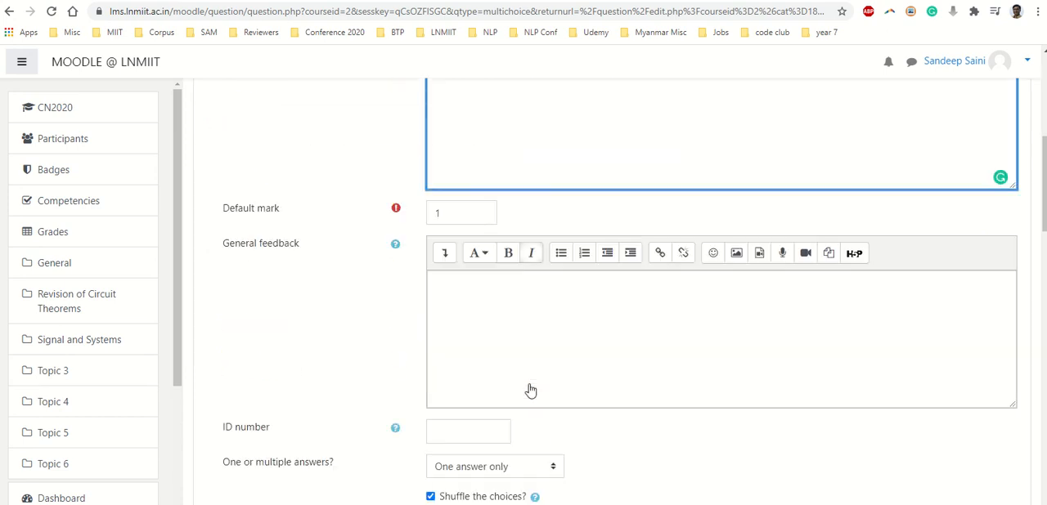
pyautogui.doubleClick(450, 144)
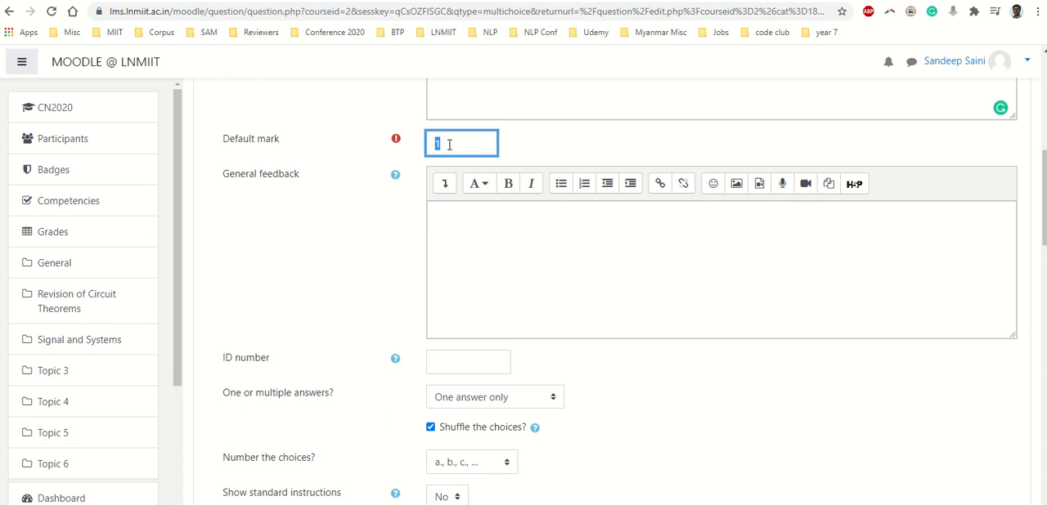
pyautogui.write('2')
pyautogui.click(489, 400)
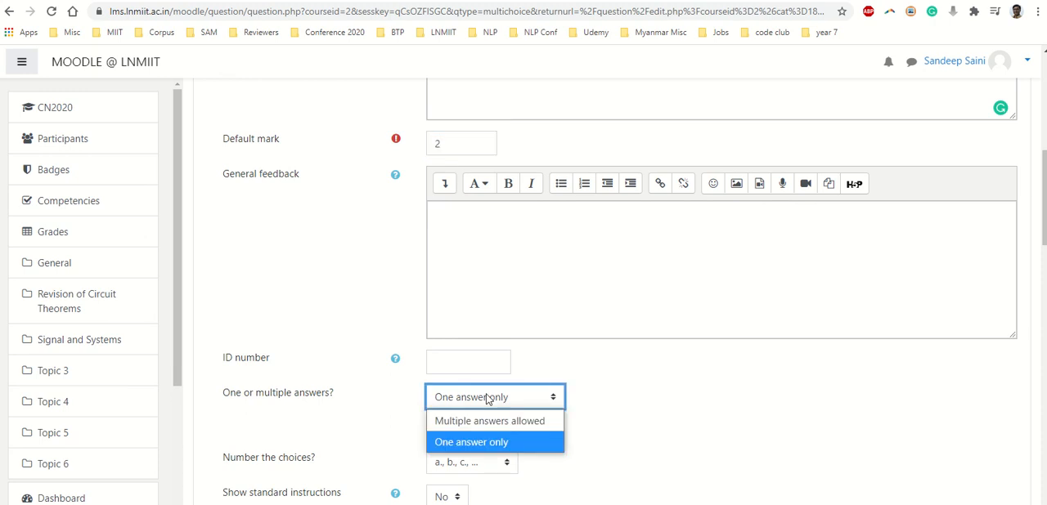
pyautogui.click(489, 421)
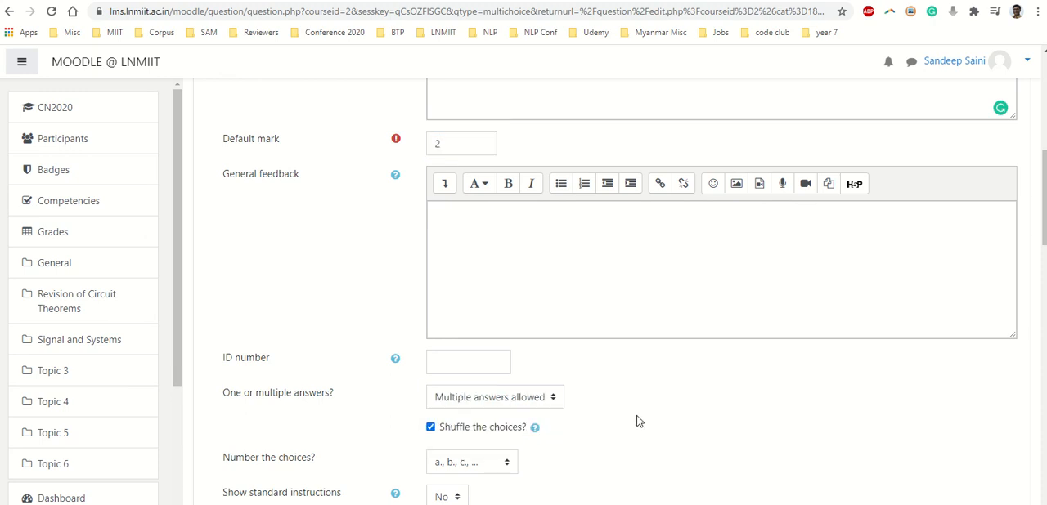
# Enter "Bharat" as the text of Choice 1 and "Aryavrat" as the text of Choice 2
pyautogui.scroll(-5, 635, 421)
pyautogui.scroll(-2, 560, 420)
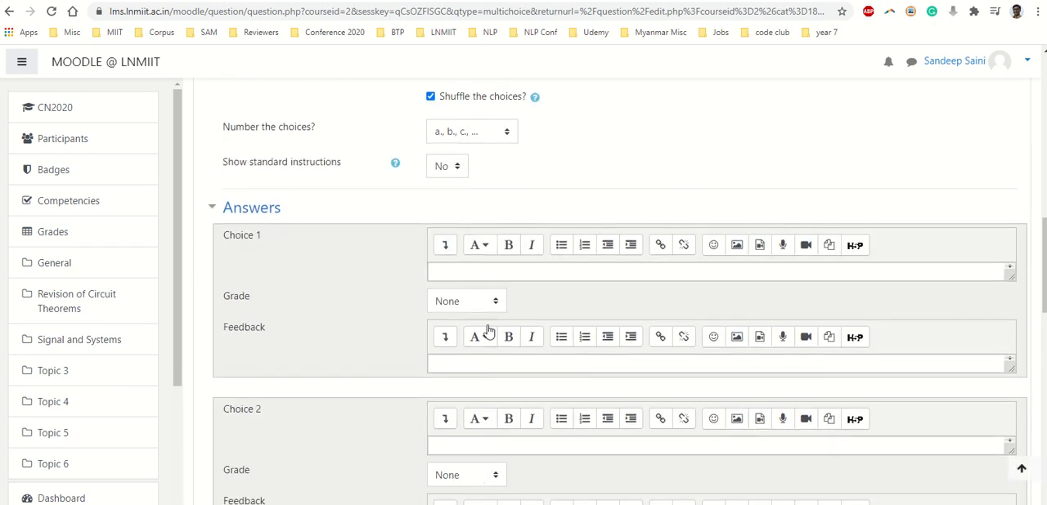
pyautogui.click(480, 274)
pyautogui.write('Bharat')
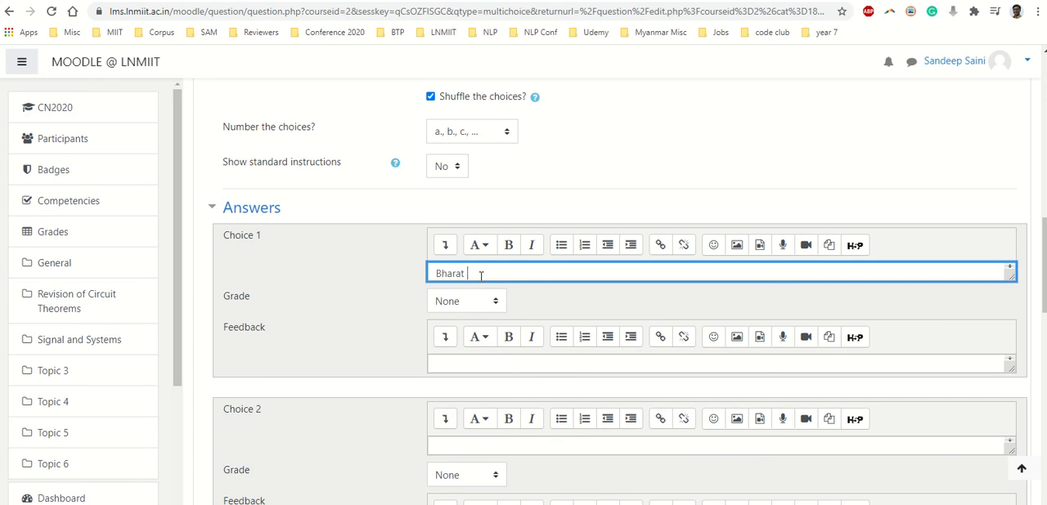
pyautogui.click(483, 444)
pyautogui.write('Aryac')
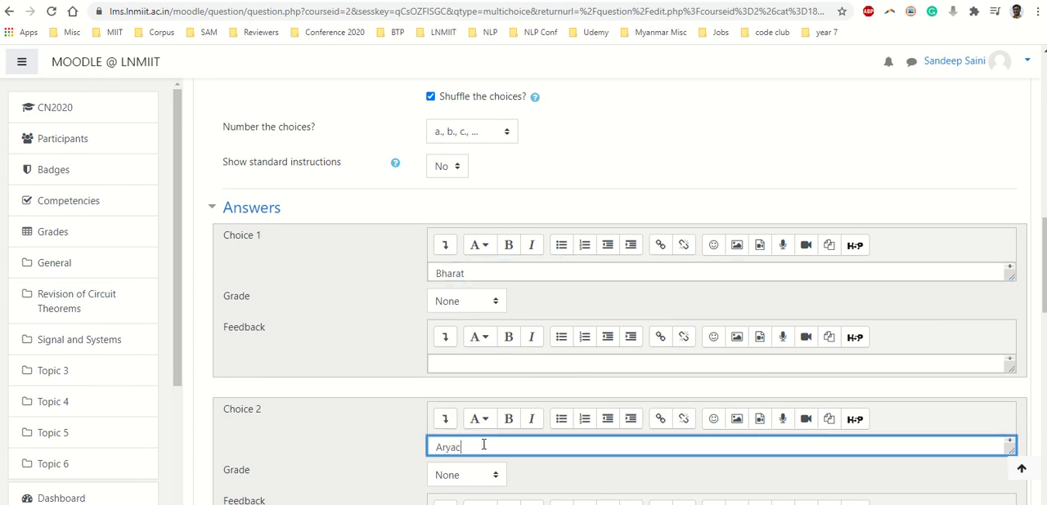
pyautogui.press('BackSpace')
pyautogui.write('vrat')
# Enter "Pakistan" as the text of Choice 3 and "England" as the text of Choice 4
pyautogui.scroll(-4, 483, 440)
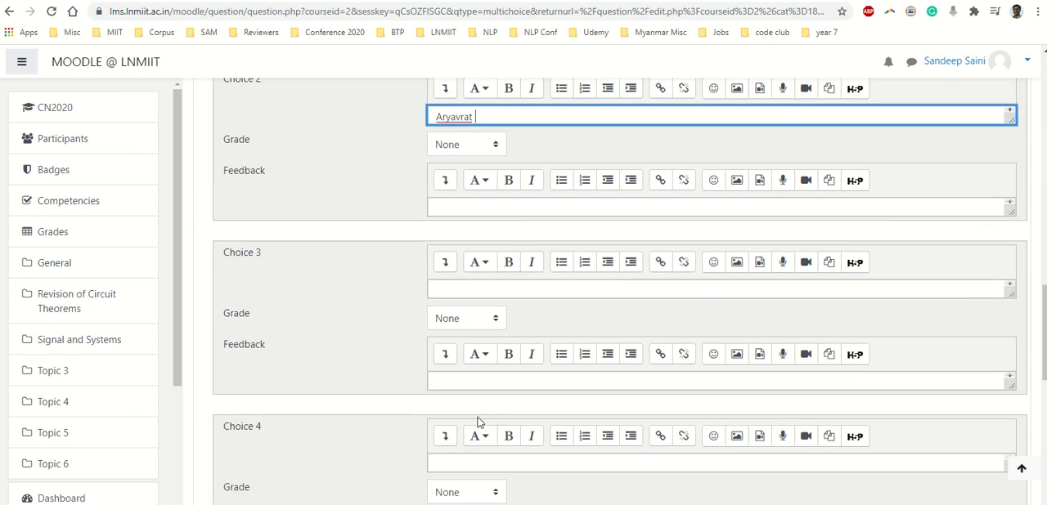
pyautogui.click(468, 290)
pyautogui.write('Pakistan')
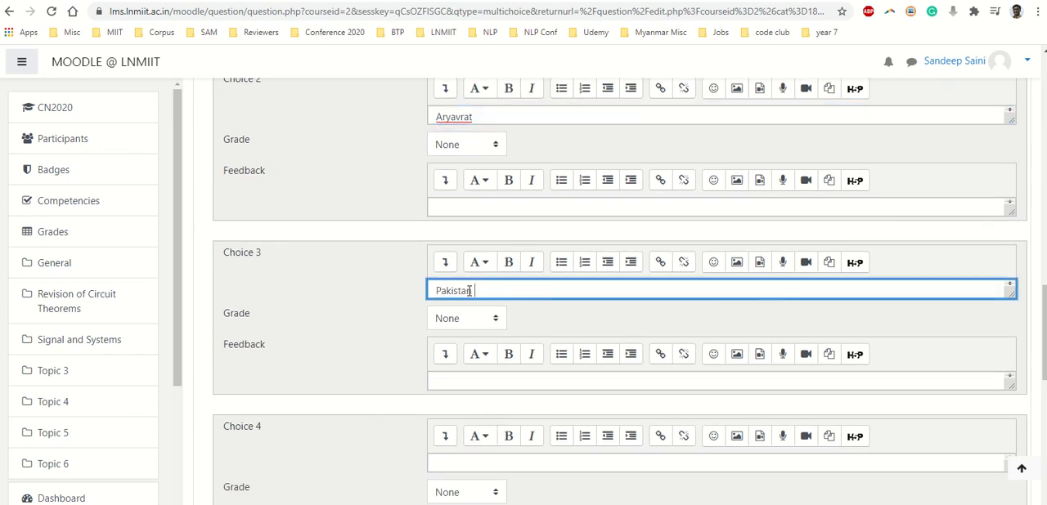
pyautogui.click(471, 463)
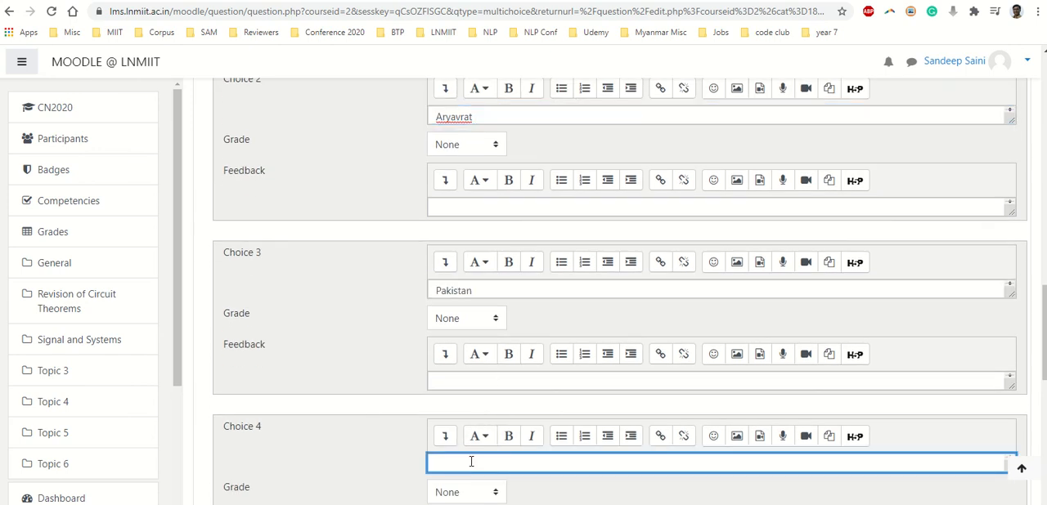
pyautogui.write('England')
# Give Choice 1 and Choice 2 a grade of 50% each
pyautogui.scroll(2, 374, 319)
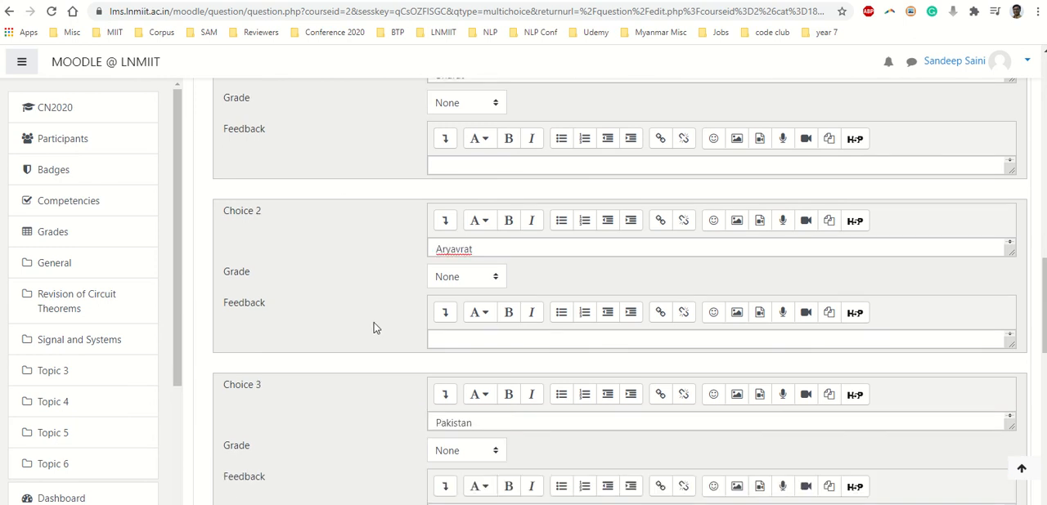
pyautogui.scroll(-2, 373, 326)
pyautogui.scroll(3, 374, 327)
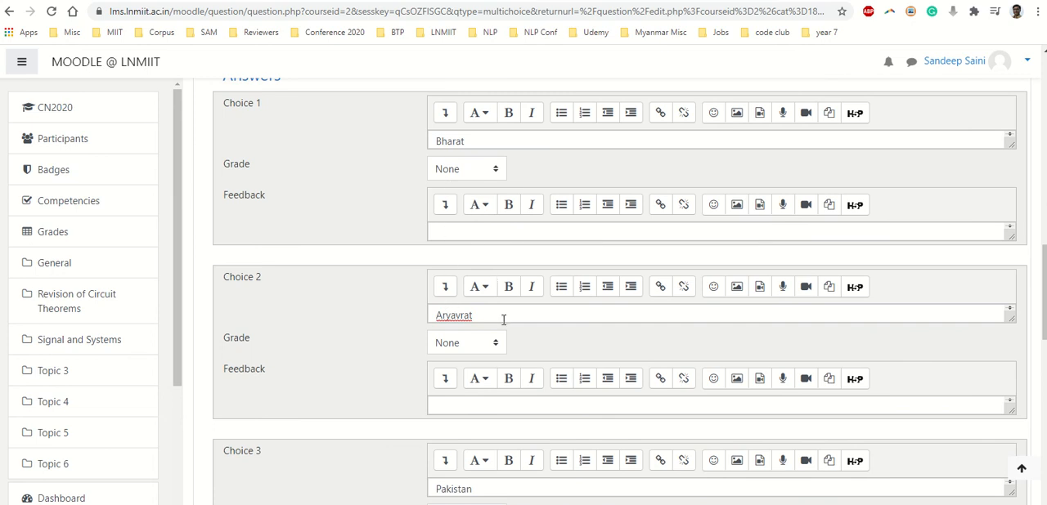
pyautogui.click(484, 172)
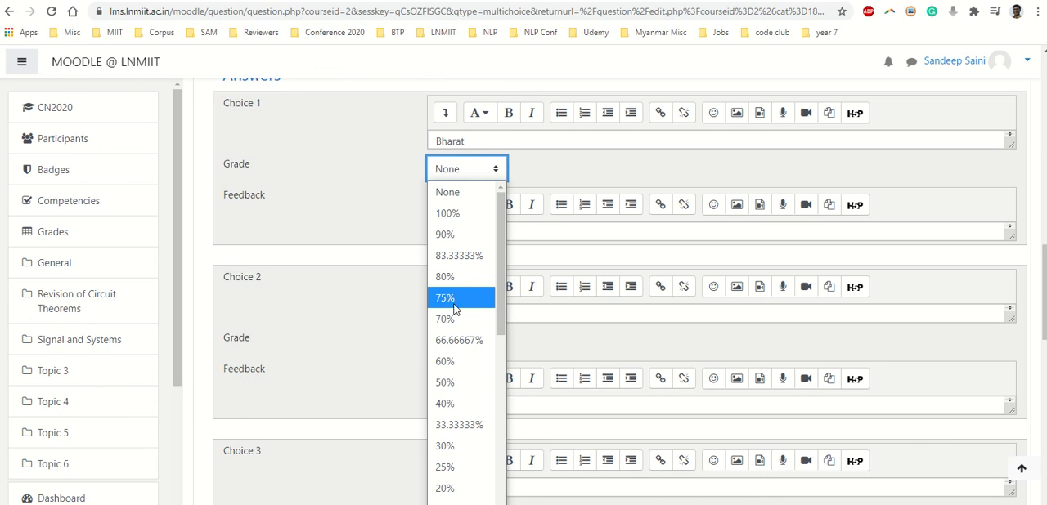
pyautogui.click(451, 382)
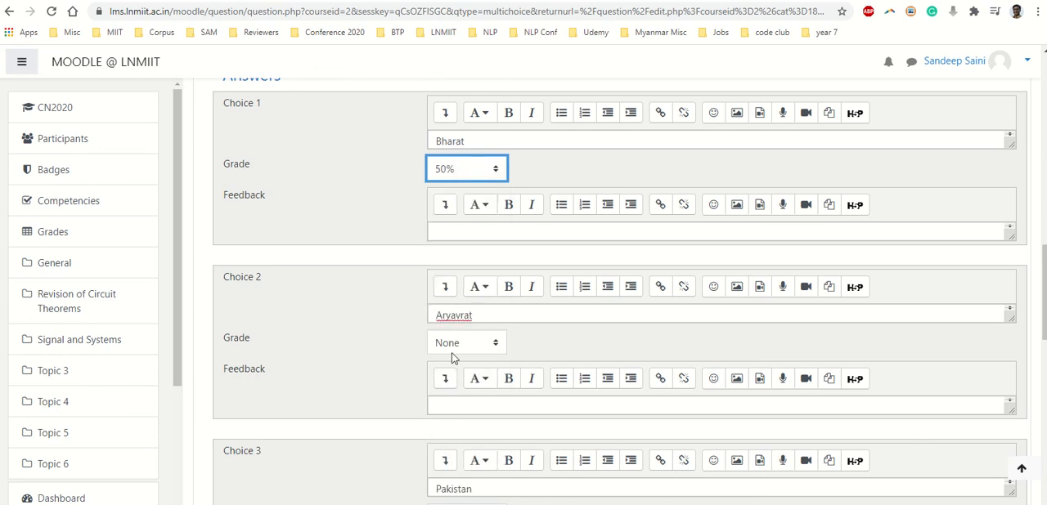
pyautogui.click(455, 347)
pyautogui.click(460, 154)
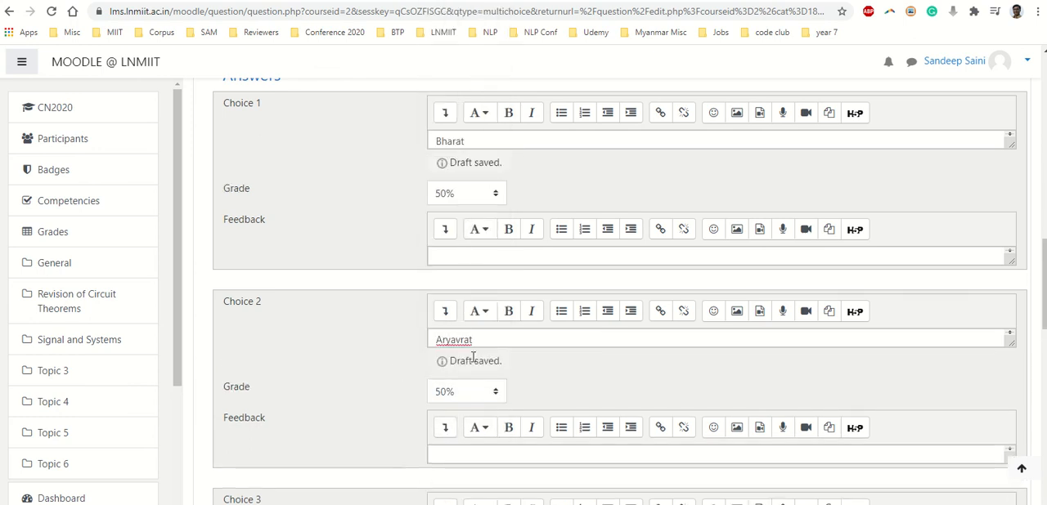
pyautogui.scroll(-3, 396, 369)
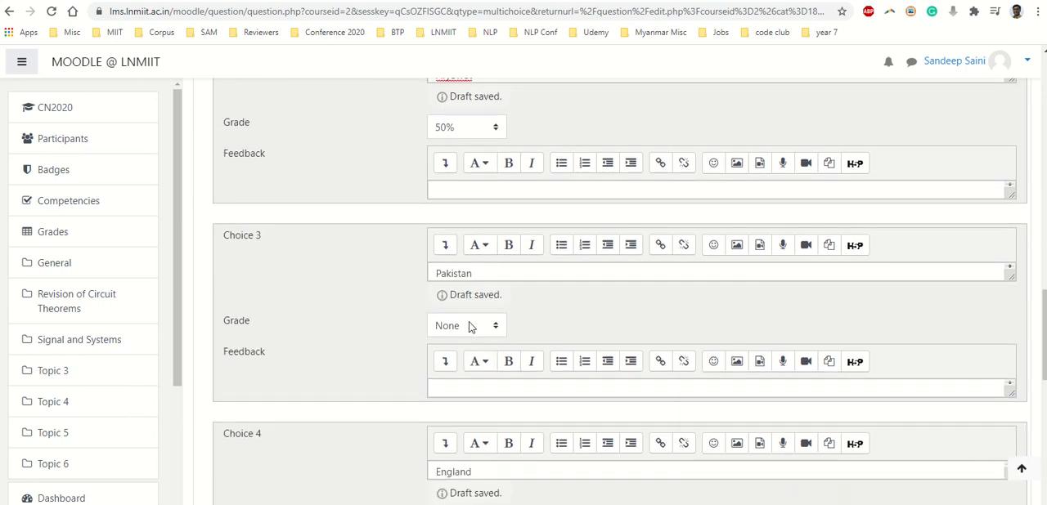
pyautogui.click(470, 327)
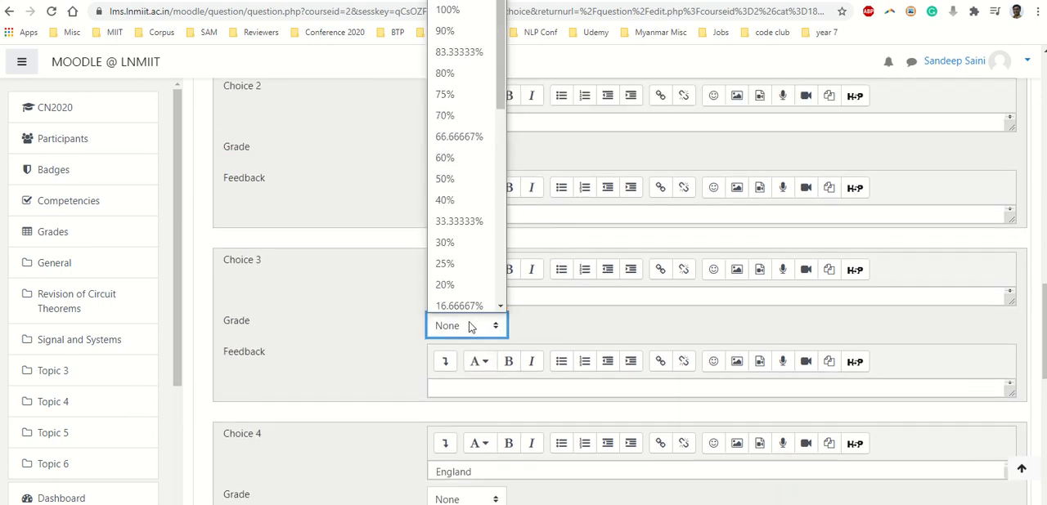
pyautogui.click(471, 326)
pyautogui.click(373, 361)
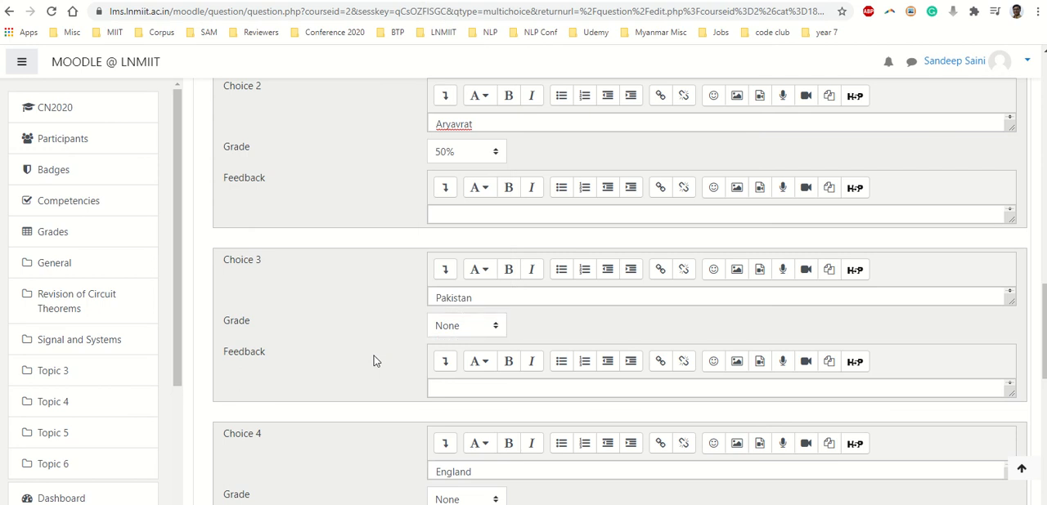
# Save the "multiple correct" question and return to the question bank
pyautogui.scroll(-2, 374, 361)
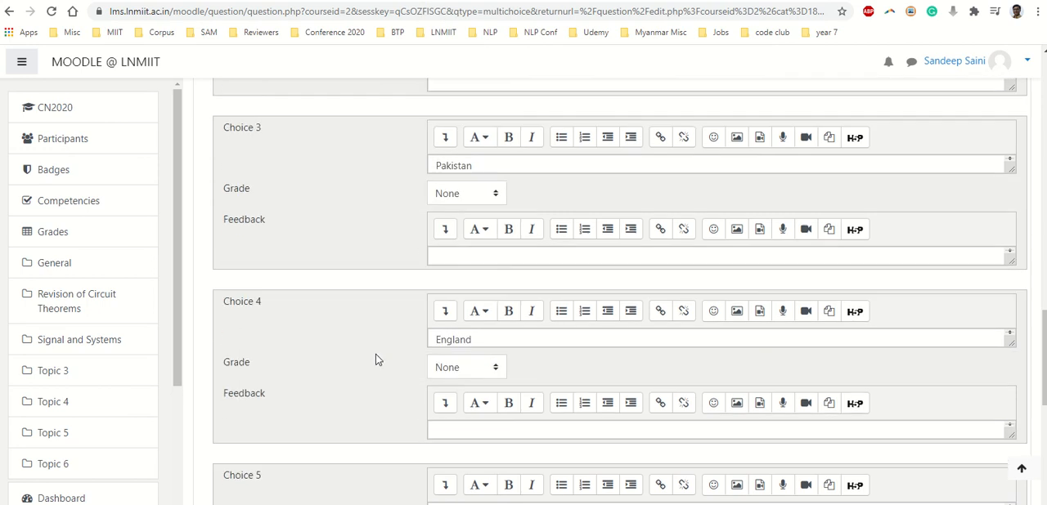
pyautogui.scroll(-4, 469, 373)
pyautogui.scroll(-3, 463, 401)
pyautogui.click(463, 369)
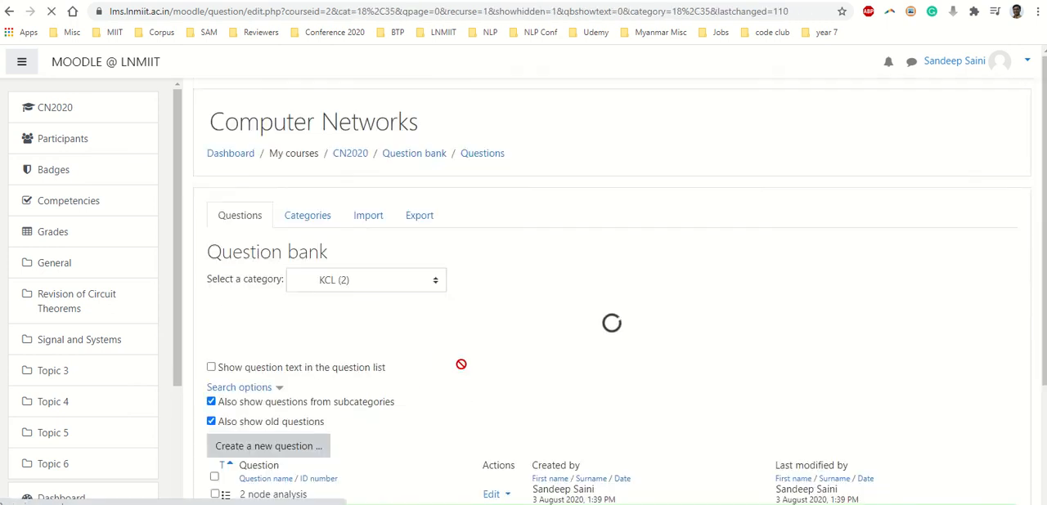
# Open a preview of the "multiple correct" question from the question bank
pyautogui.scroll(-3, 460, 364)
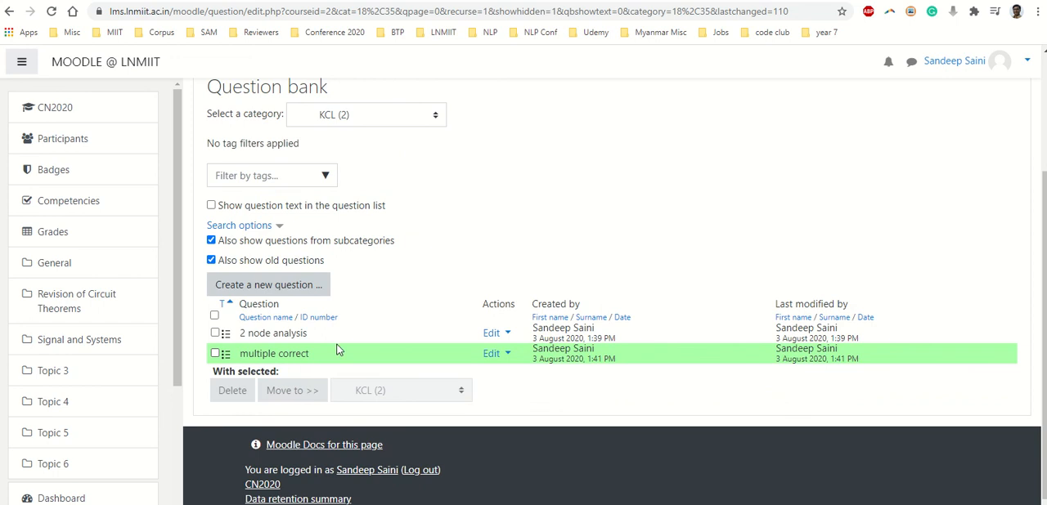
pyautogui.click(502, 355)
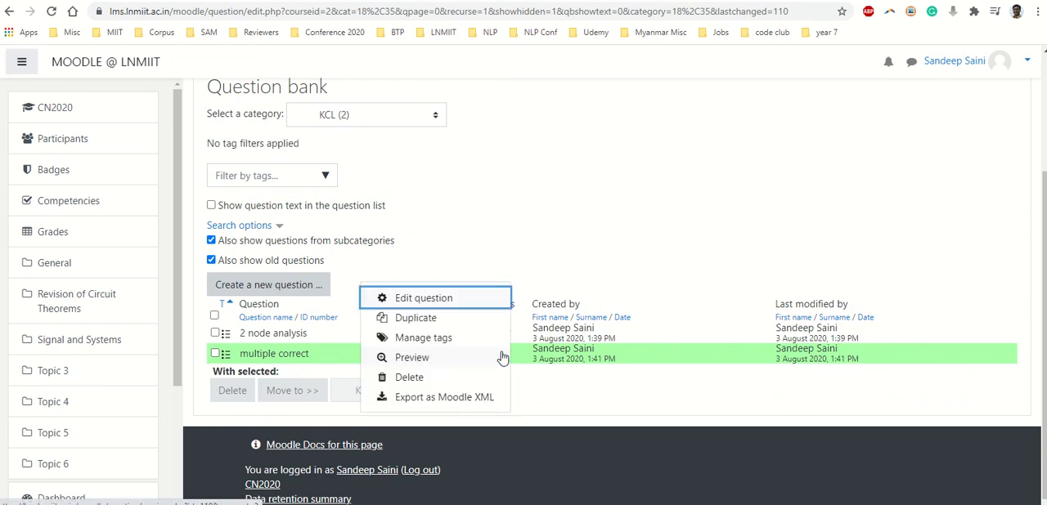
pyautogui.click(414, 359)
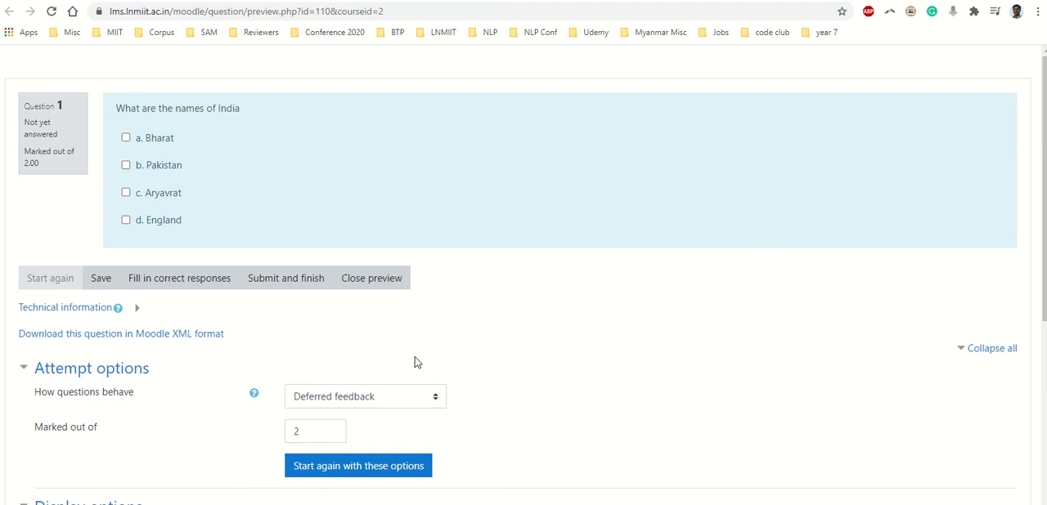
# Select all four answers in the question preview, and clear every selection again
pyautogui.click(126, 139)
pyautogui.click(125, 166)
pyautogui.click(125, 193)
pyautogui.click(126, 220)
pyautogui.click(126, 221)
pyautogui.click(126, 194)
pyautogui.click(125, 167)
pyautogui.click(126, 139)
# Submit "Pakistan" and "Aryavrat" as the answers in the preview, and highlight the correct answers listed in the feedback
pyautogui.click(127, 167)
pyautogui.click(126, 194)
pyautogui.click(277, 282)
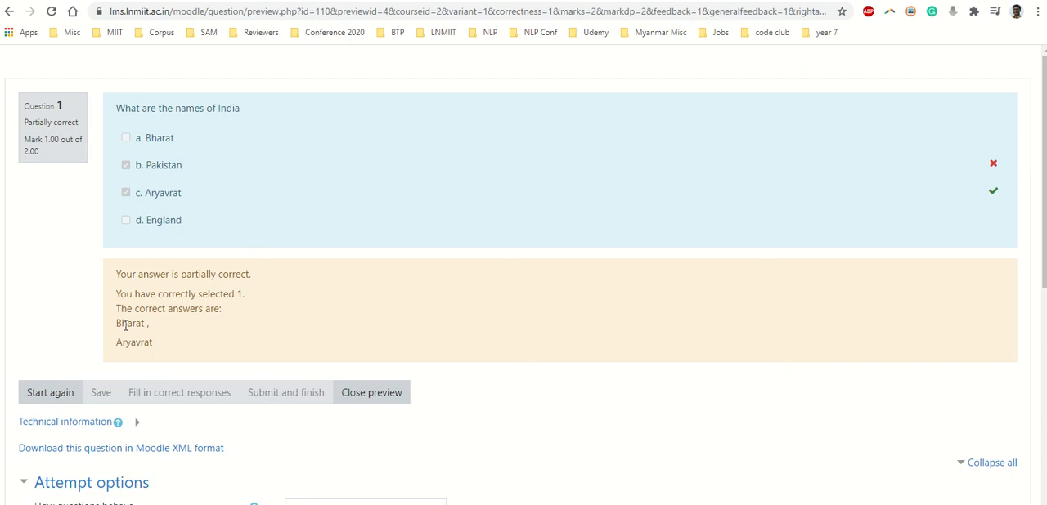
pyautogui.moveTo(123, 324); pyautogui.dragTo(159, 353)
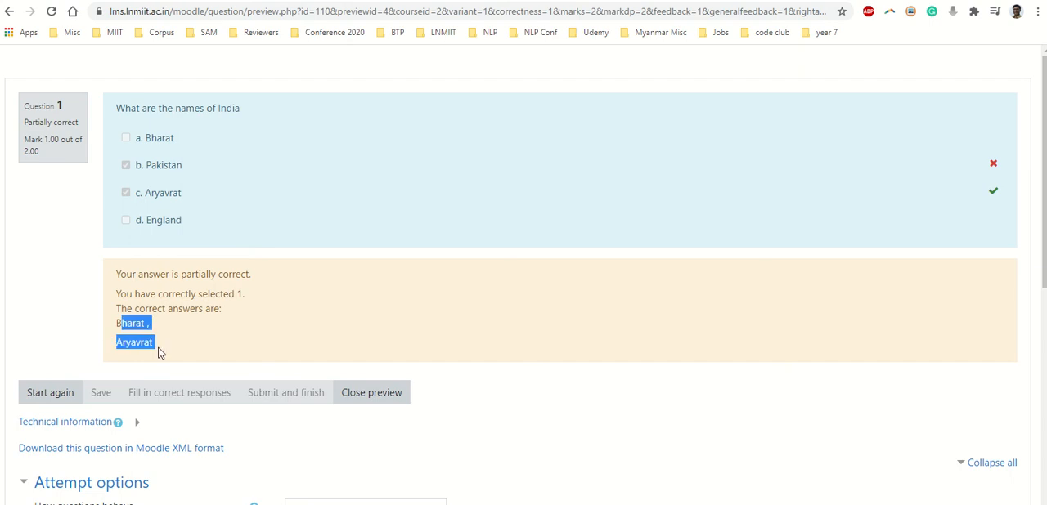
# Restart the "multiple correct" question preview and look over its attempt and display options
pyautogui.click(50, 398)
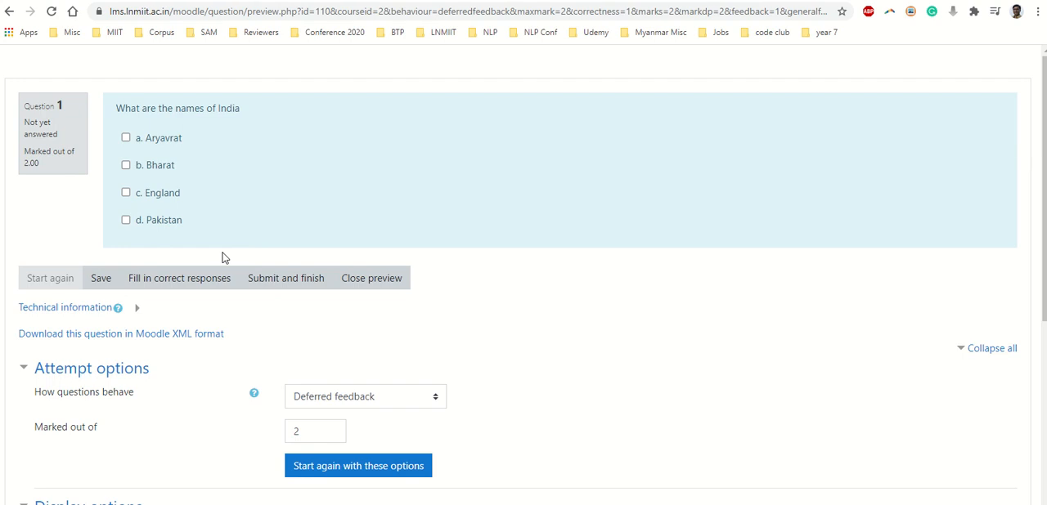
pyautogui.scroll(-4, 297, 374)
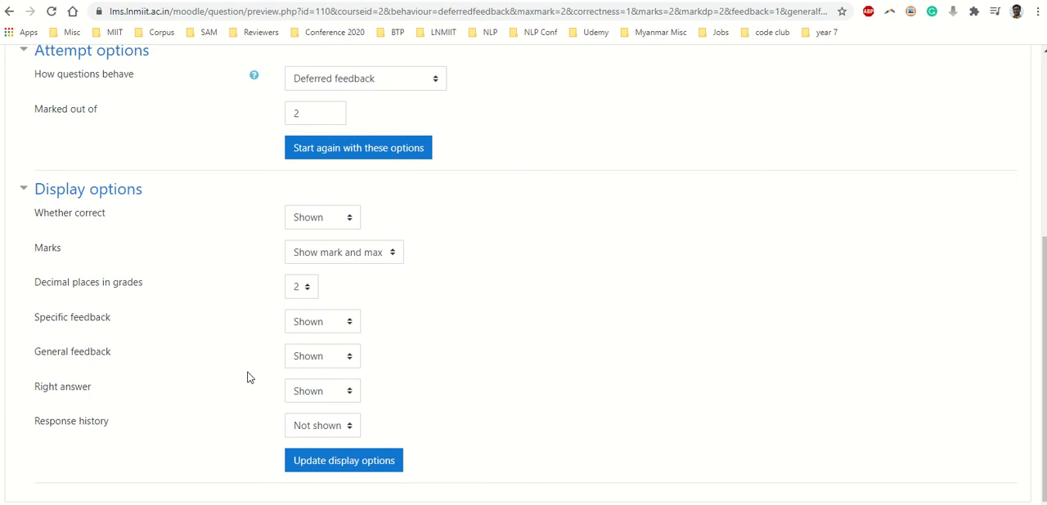
pyautogui.scroll(4, 237, 372)
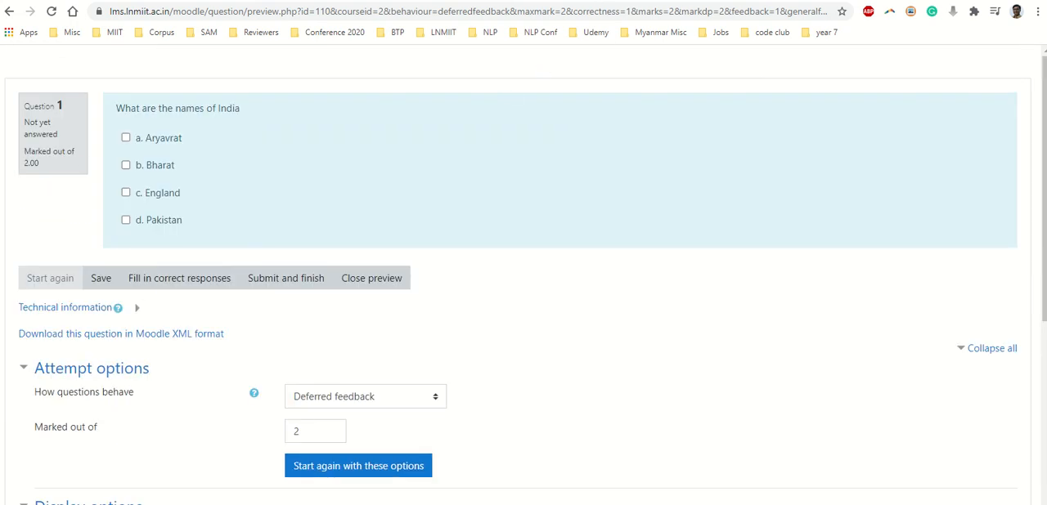
# Return to the question bank and start adding a True/False question in the KCL category
pyautogui.click(584, 216)
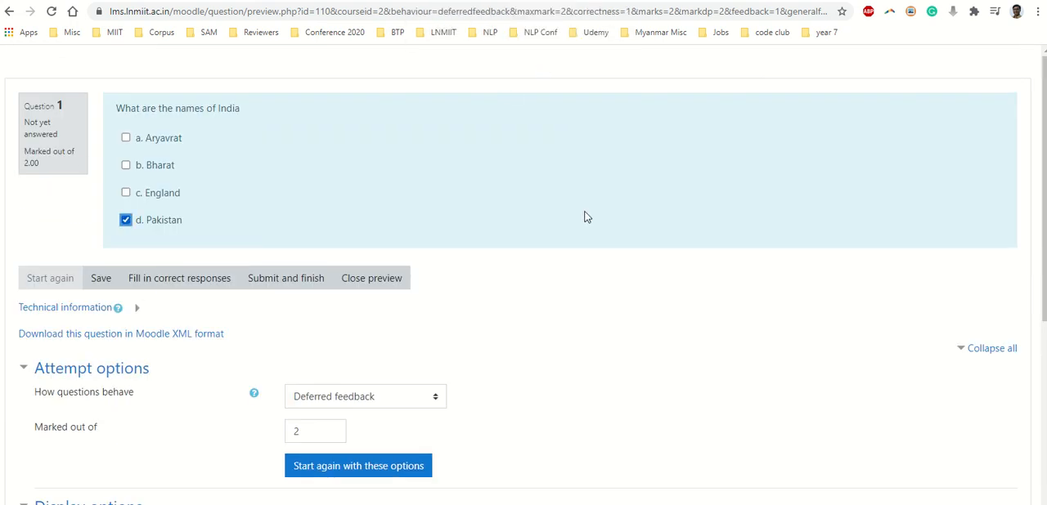
pyautogui.click(543, 0)
pyautogui.click(474, 208)
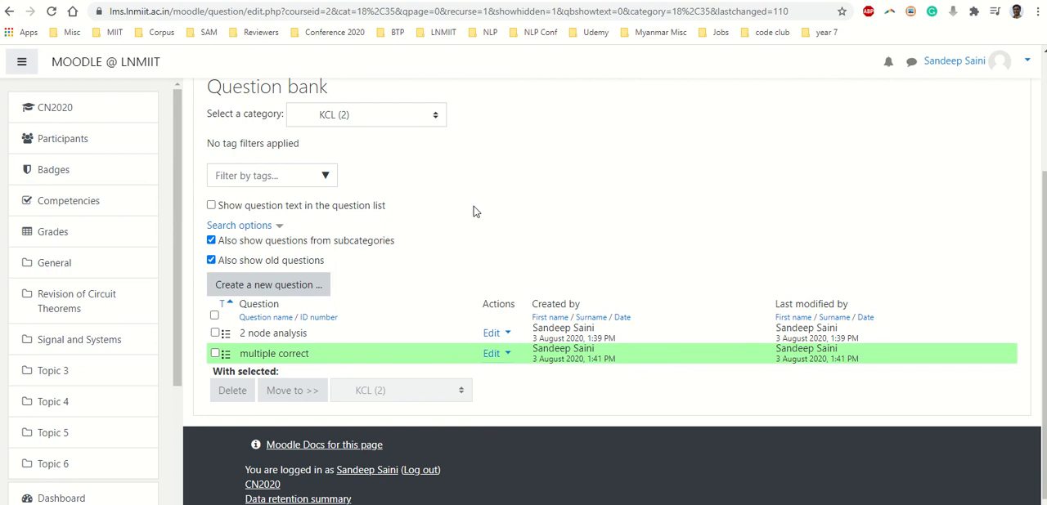
pyautogui.click(278, 284)
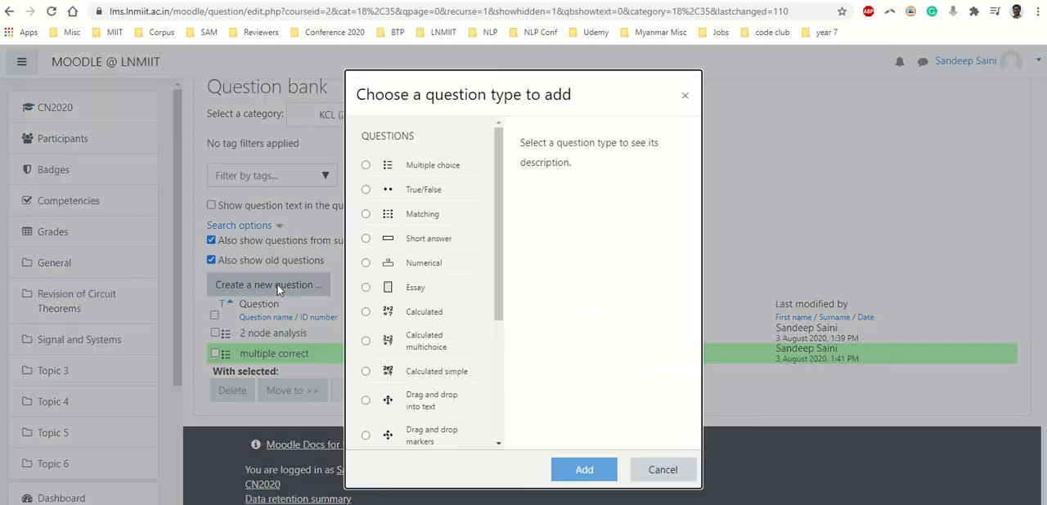
pyautogui.click(366, 190)
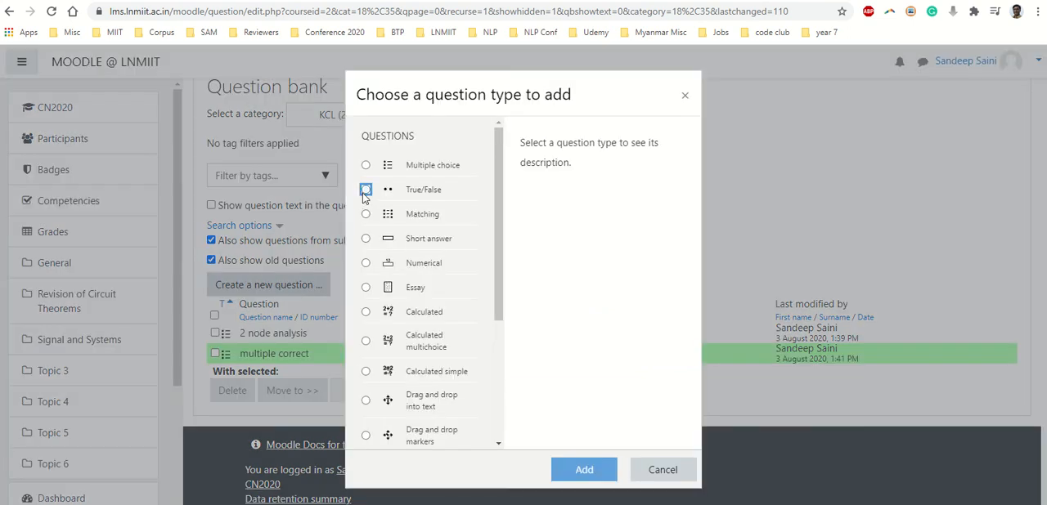
pyautogui.click(570, 468)
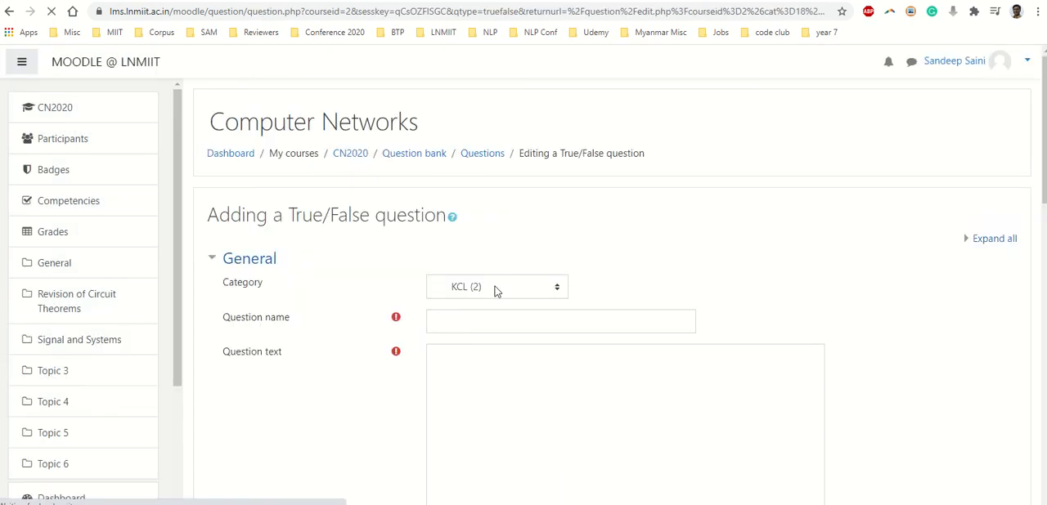
pyautogui.click(495, 287)
# Name the True/False question "capital"
pyautogui.click(556, 321)
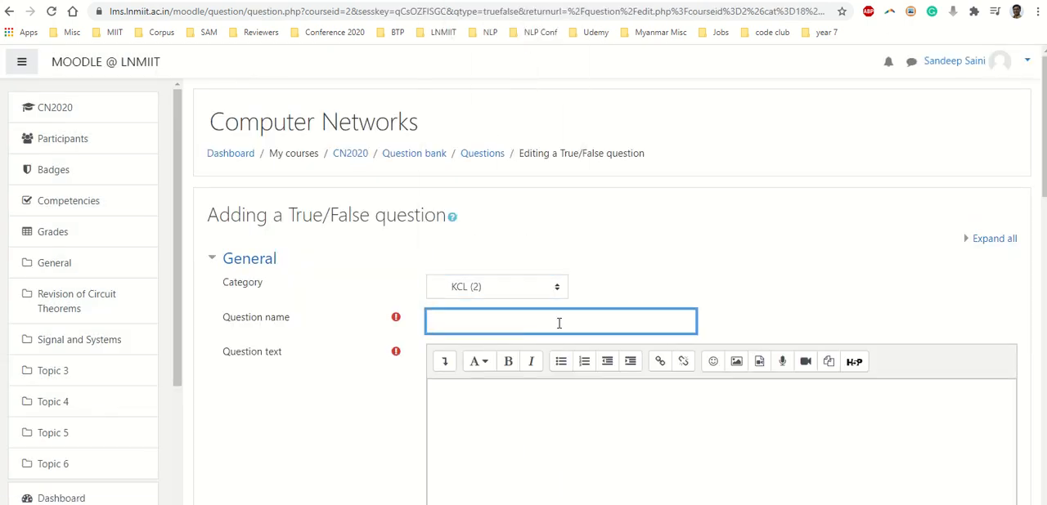
pyautogui.write('capital')
pyautogui.press('Tab')
pyautogui.press('Tab')
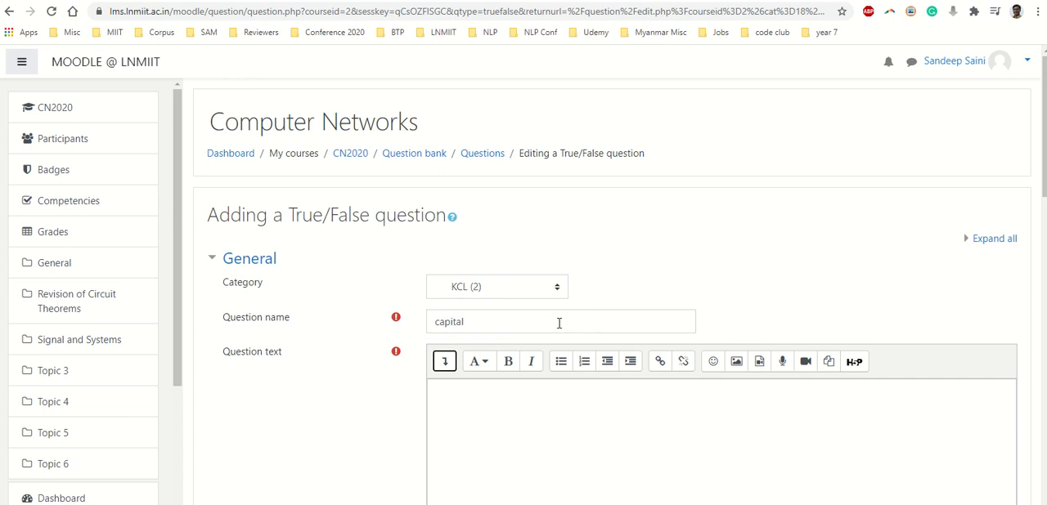
# Enter "What is the capital of India?" as the question text
pyautogui.write('T')
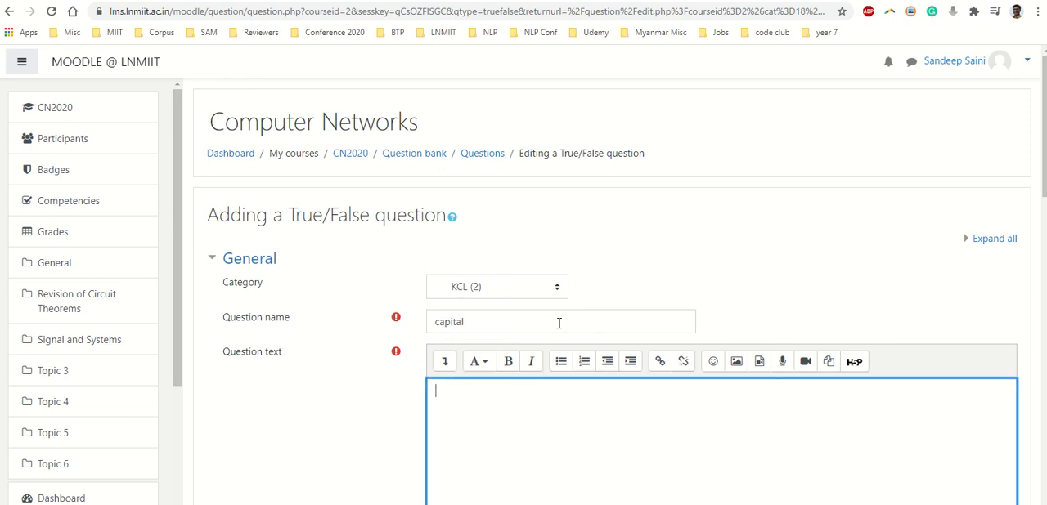
pyautogui.write('Whats is the capital of India?')
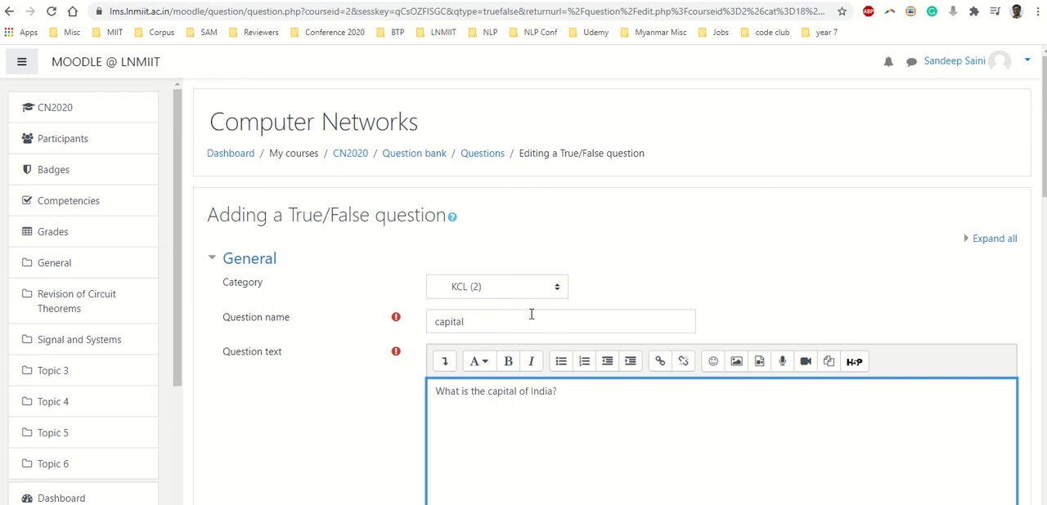
pyautogui.scroll(-4, 482, 337)
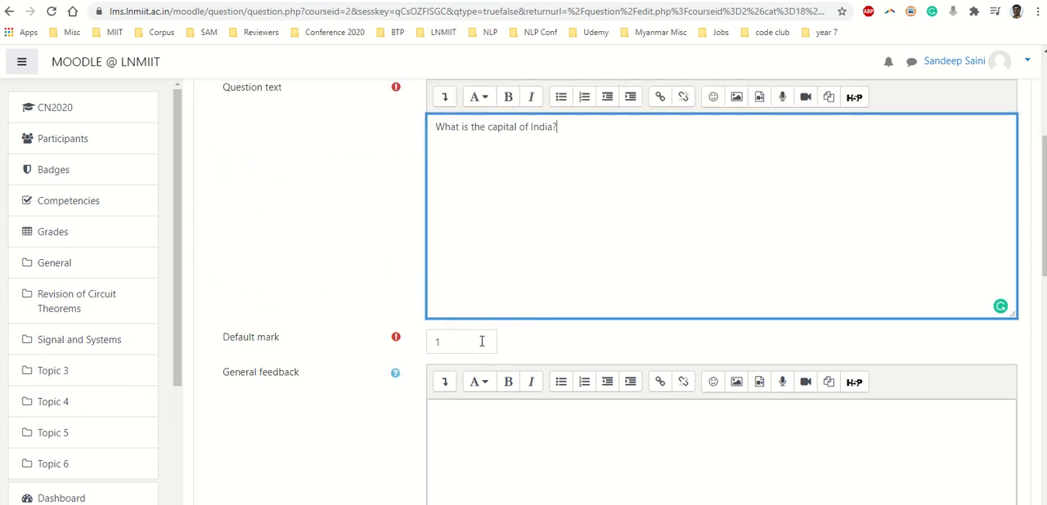
pyautogui.scroll(3, 499, 246)
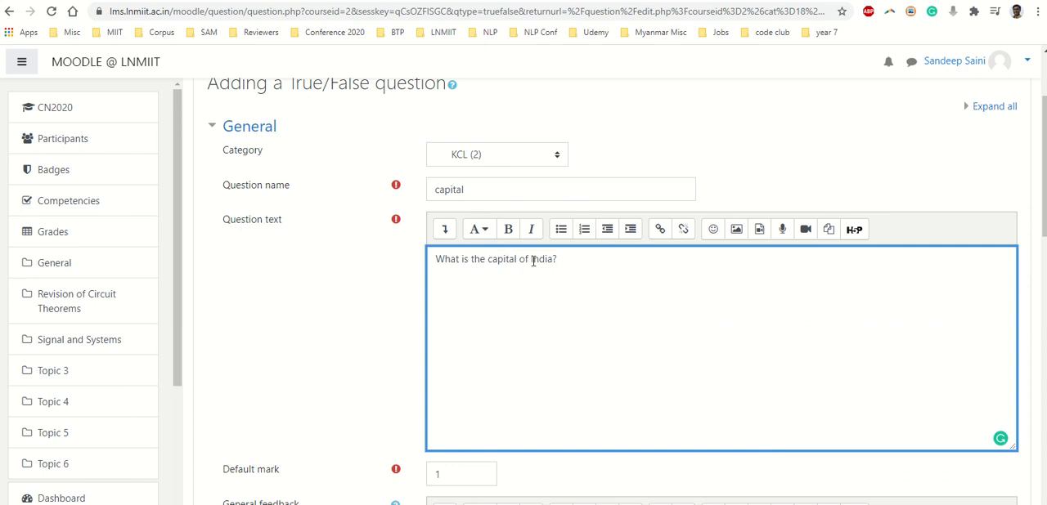
# Replace the whole question text with "Is New Delhi the capital of India?"
pyautogui.moveTo(559, 258); pyautogui.dragTo(434, 261)
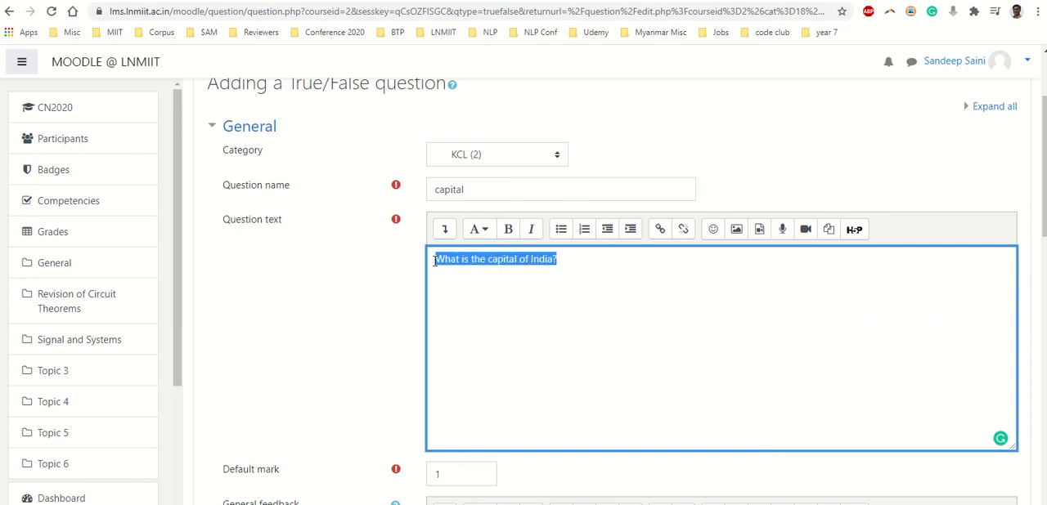
pyautogui.write('Is New Delhi ')
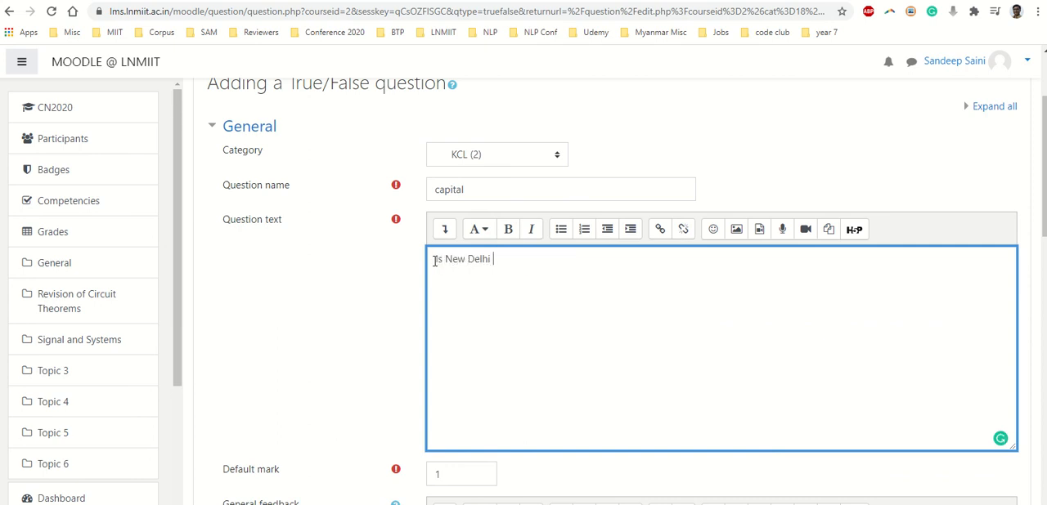
pyautogui.write('the capital of India?')
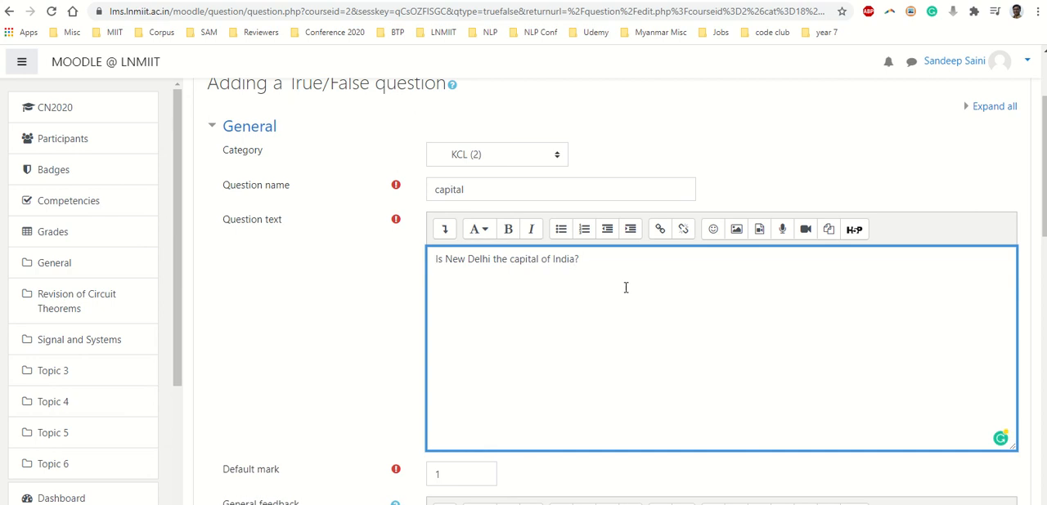
# Examine the default mark, general feedback and correct answer options of the True/False question form
pyautogui.scroll(-4, 559, 350)
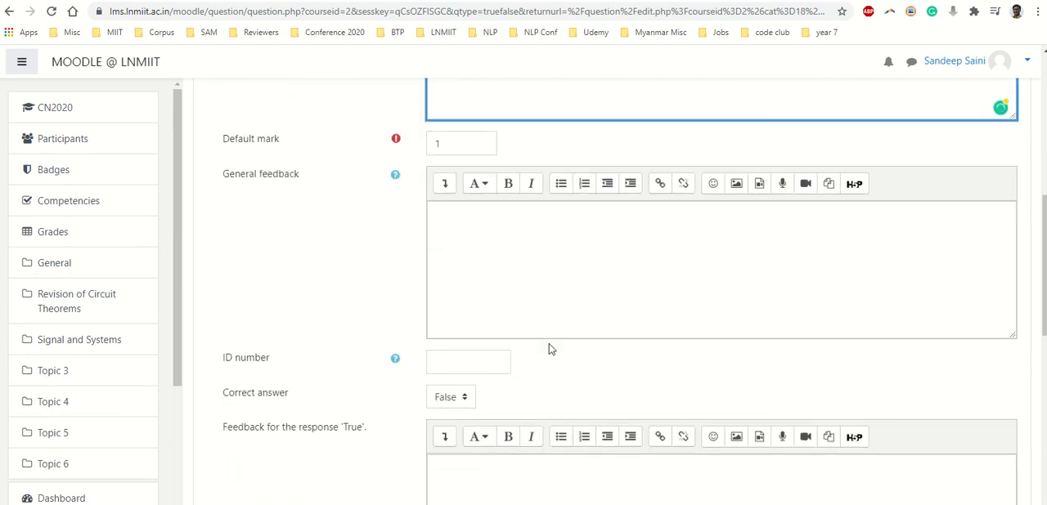
pyautogui.click(462, 146)
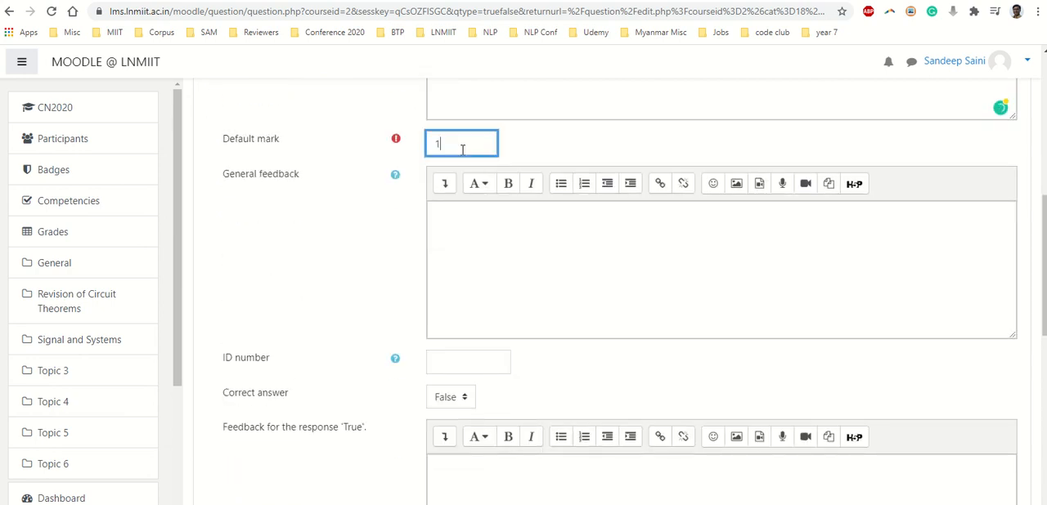
pyautogui.click(461, 217)
pyautogui.scroll(-3, 401, 275)
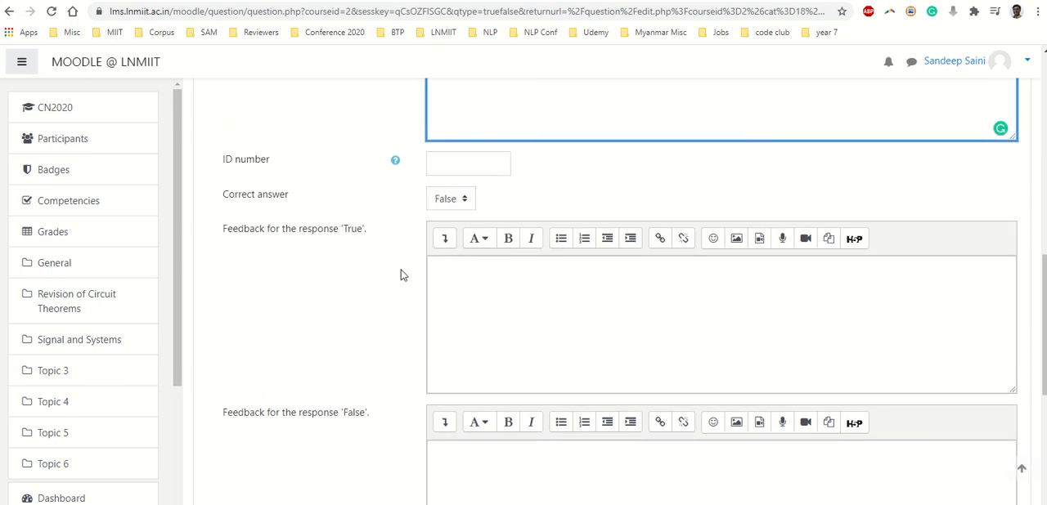
pyautogui.click(445, 198)
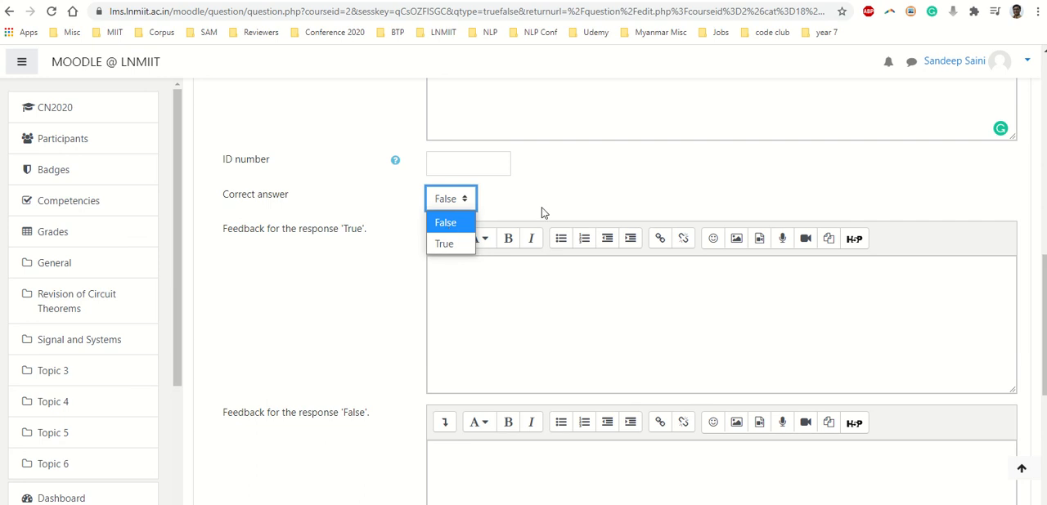
pyautogui.click(575, 194)
pyautogui.scroll(4, 575, 194)
pyautogui.scroll(3, 491, 196)
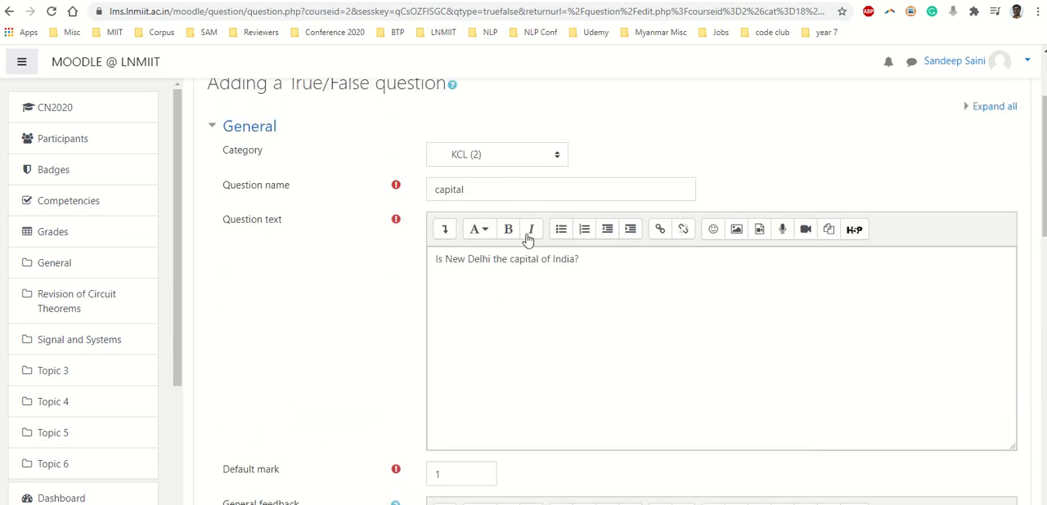
pyautogui.scroll(-4, 604, 282)
pyautogui.scroll(-2, 604, 282)
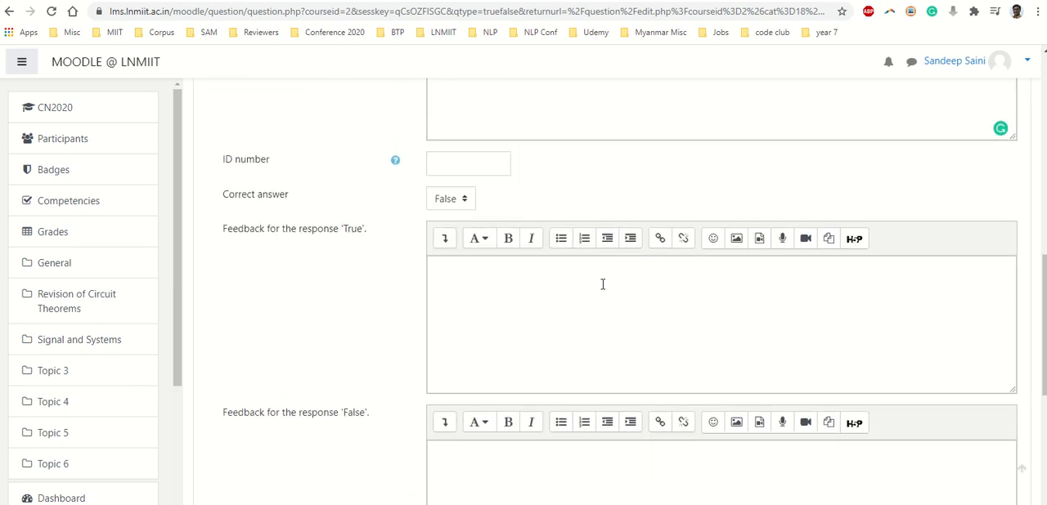
# Set the correct answer to True and save the question to the question bank
pyautogui.click(452, 203)
pyautogui.click(450, 244)
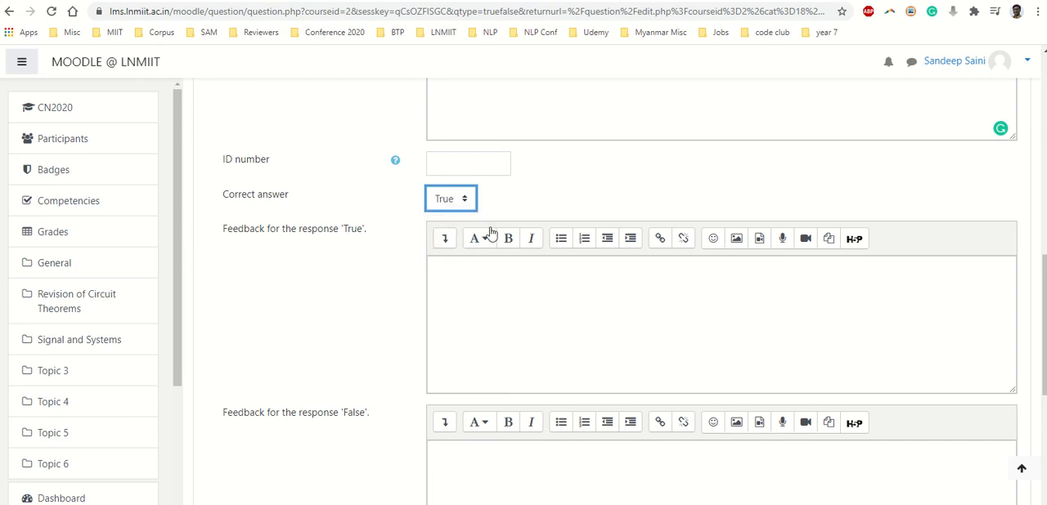
pyautogui.scroll(-3, 538, 253)
pyautogui.scroll(-2, 536, 262)
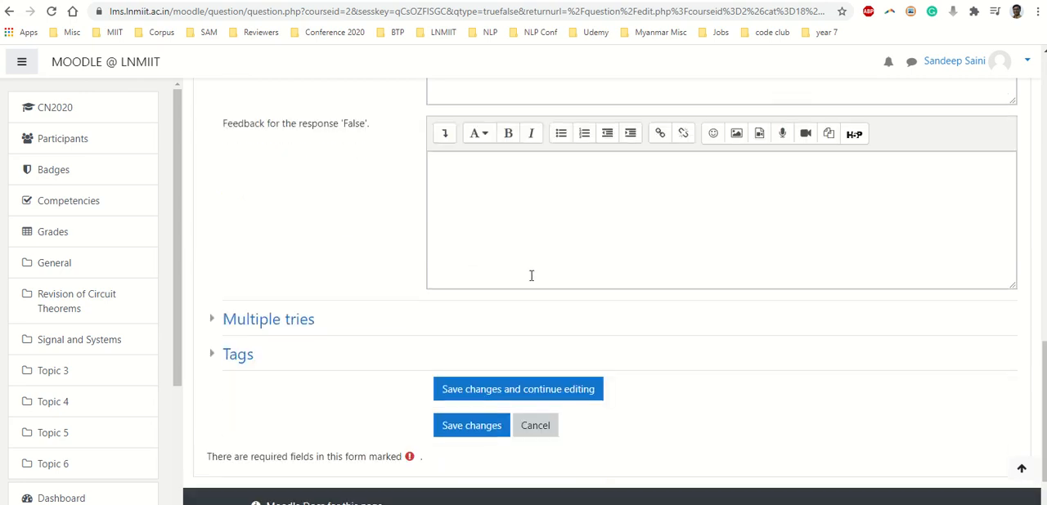
pyautogui.click(457, 365)
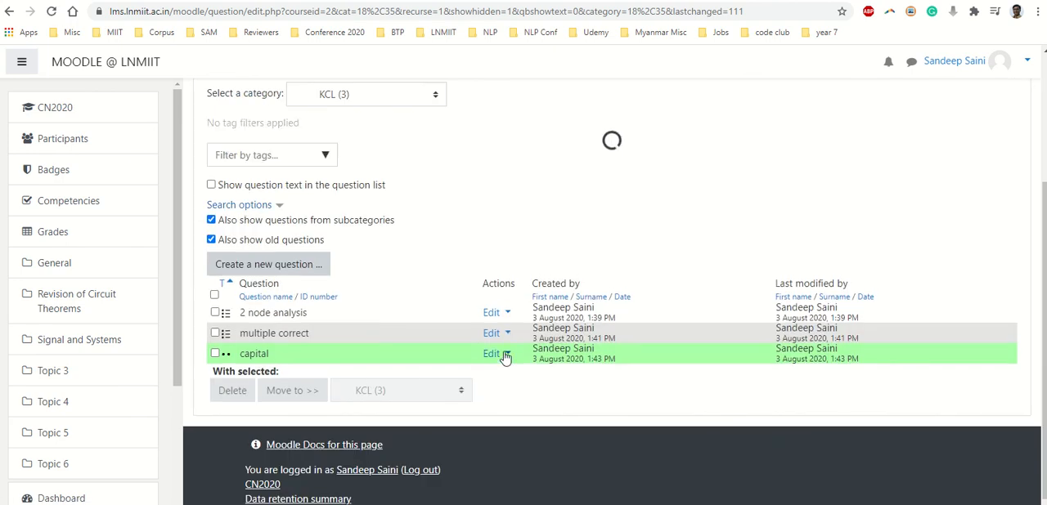
# Open a preview of the "capital" question and submit "False" as the answer
pyautogui.click(500, 352)
pyautogui.click(424, 363)
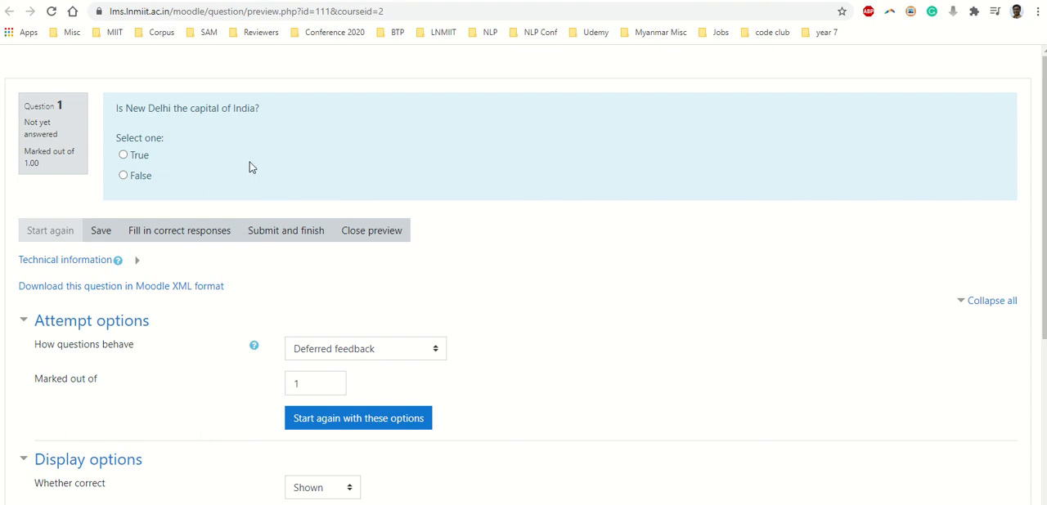
pyautogui.click(129, 180)
pyautogui.click(279, 233)
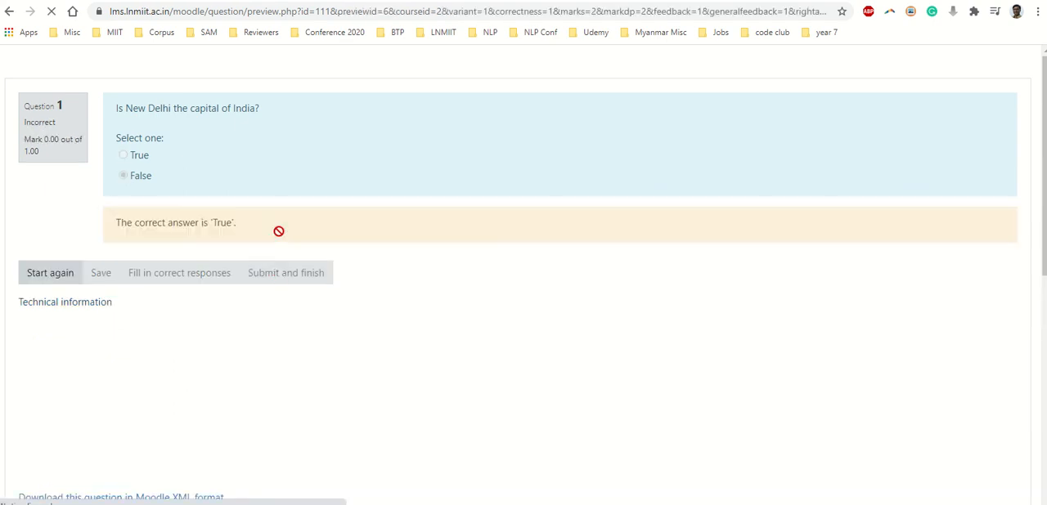